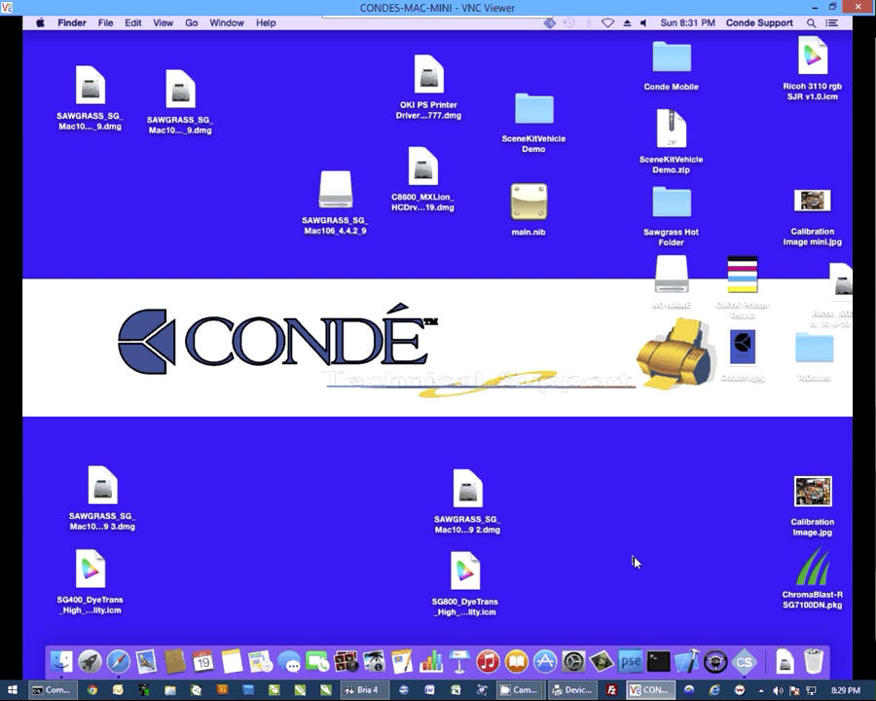
Copy SG800 DyeTrans High Quality DL.icm from the ICC Profile folder inside SG800 on the NO NAME drive.
click(672, 278)
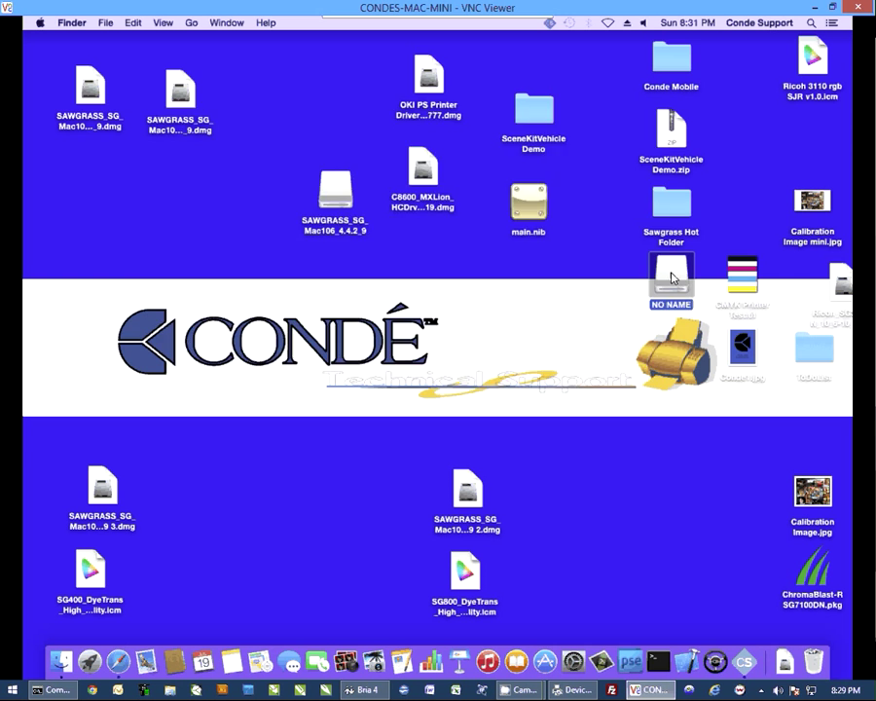
double_click(671, 277)
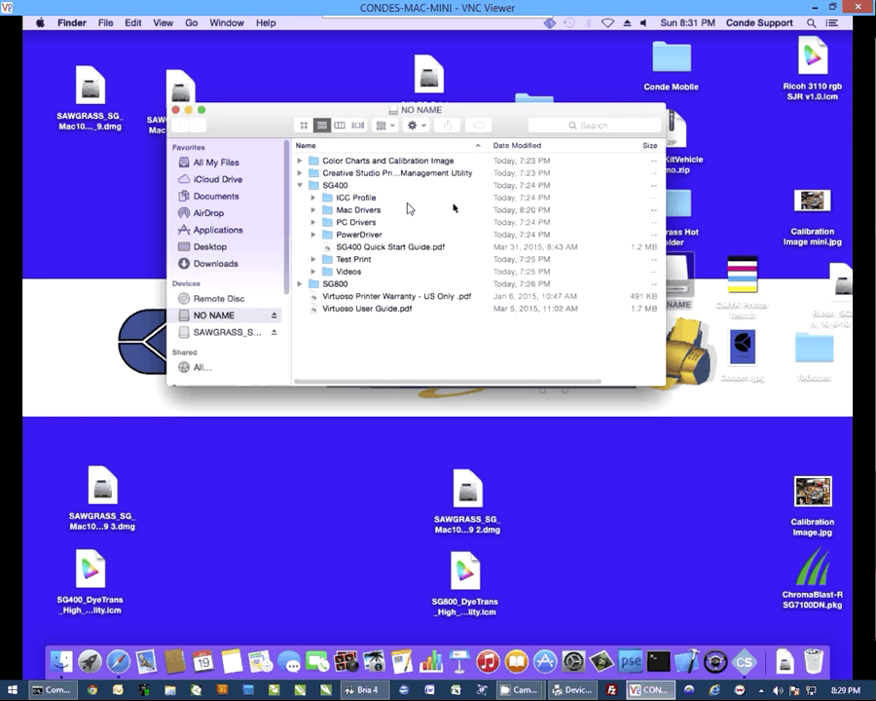
click(300, 186)
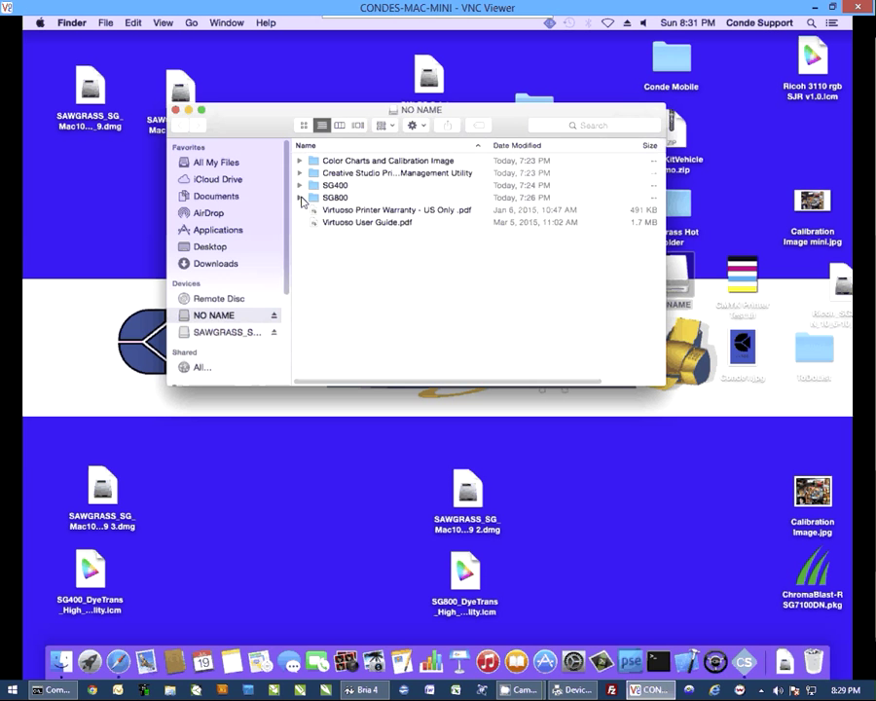
click(301, 198)
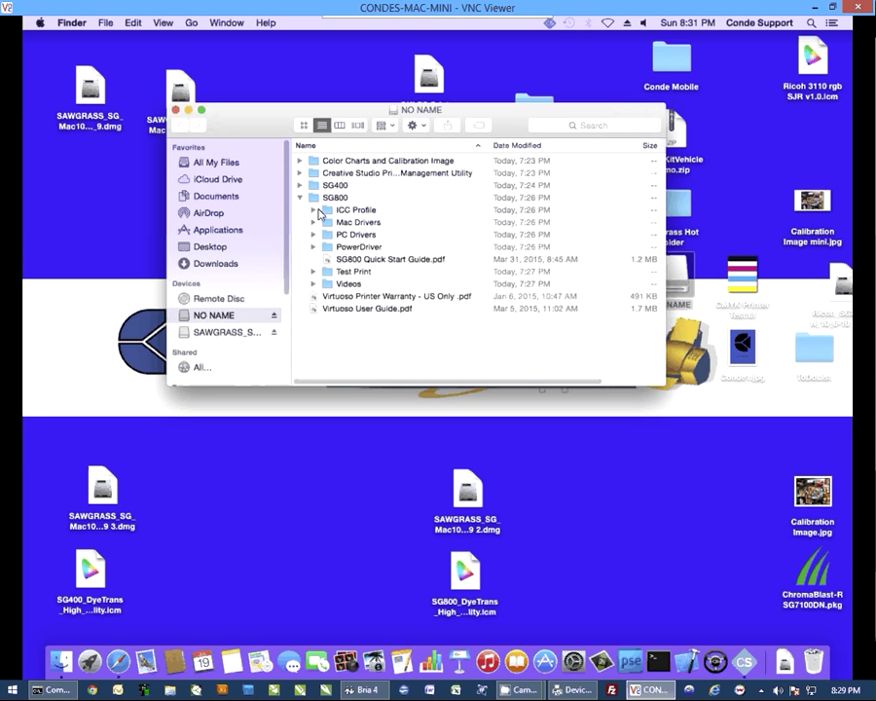
click(313, 210)
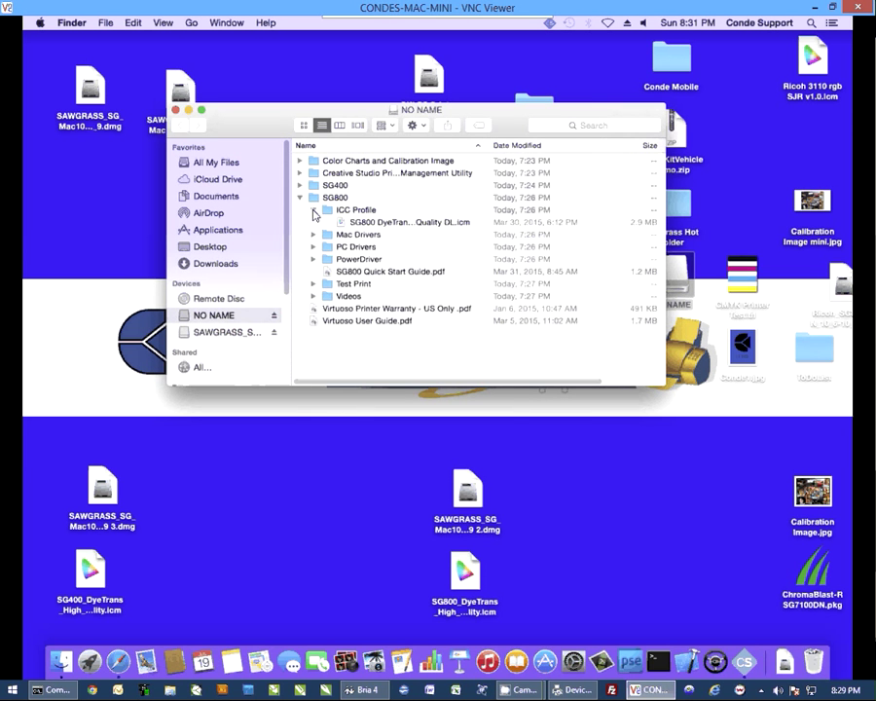
click(376, 226)
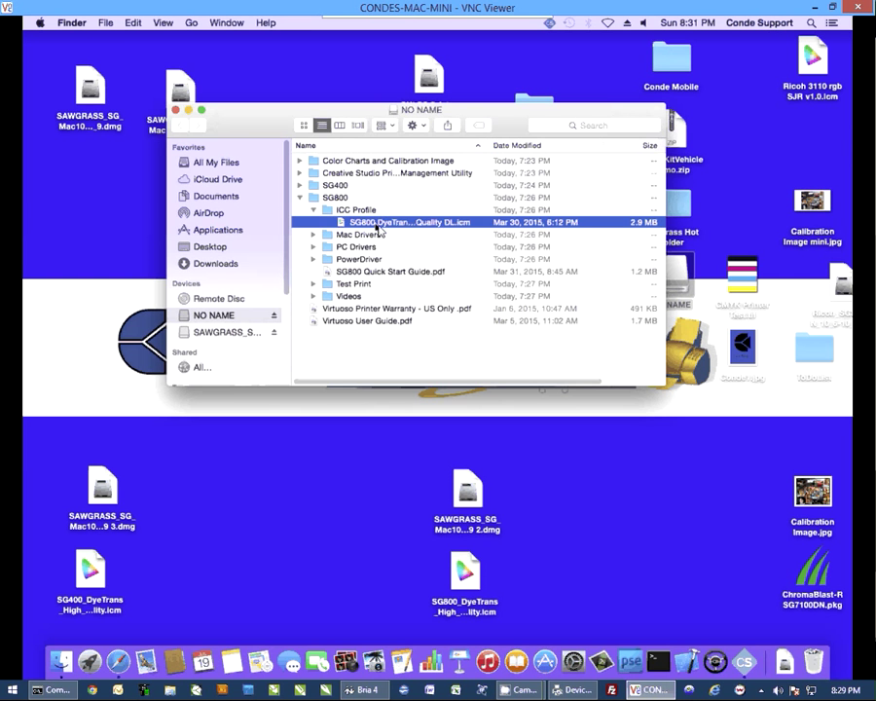
click(132, 23)
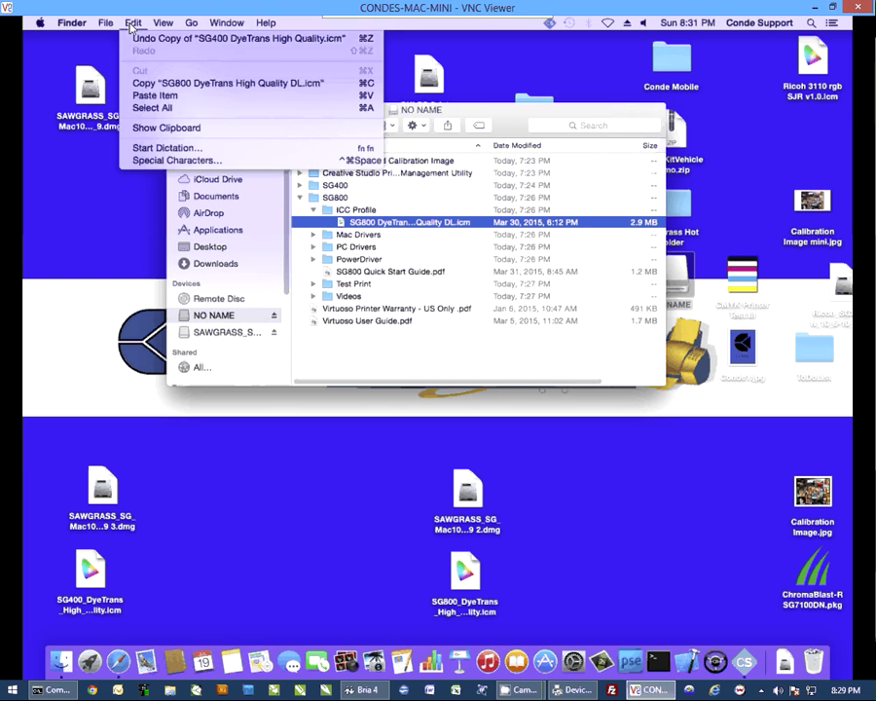
click(166, 84)
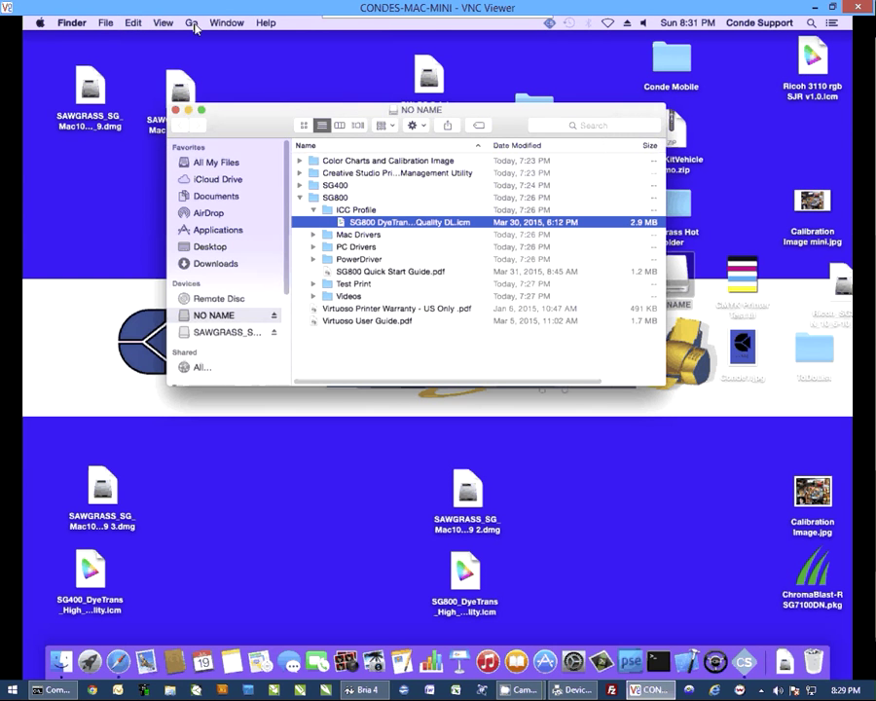
Go to the root folder / and paste the copied profile into Library > ColorSync > Profiles.
click(192, 22)
click(218, 261)
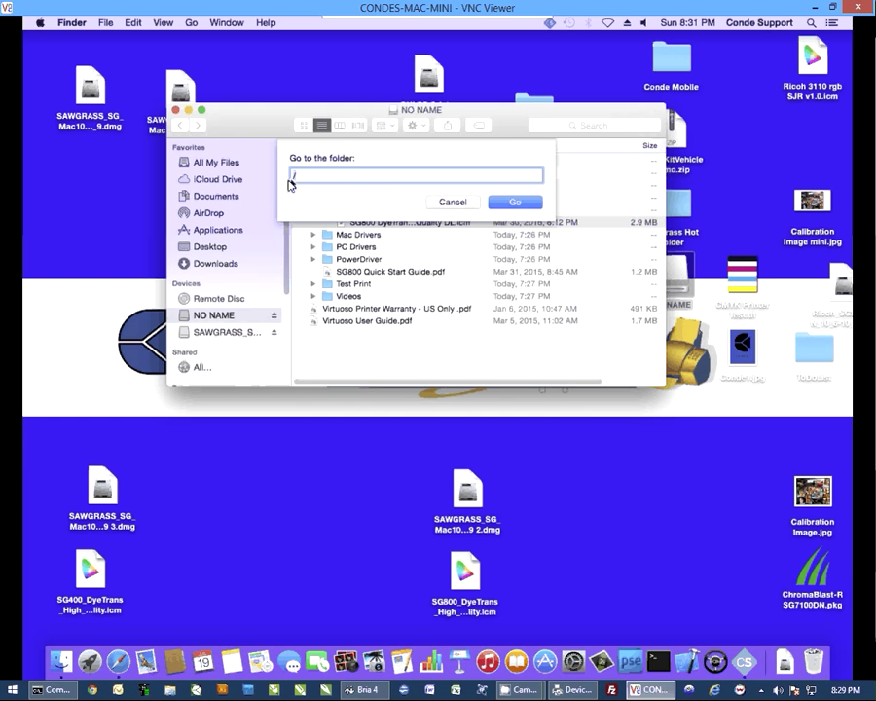
click(525, 204)
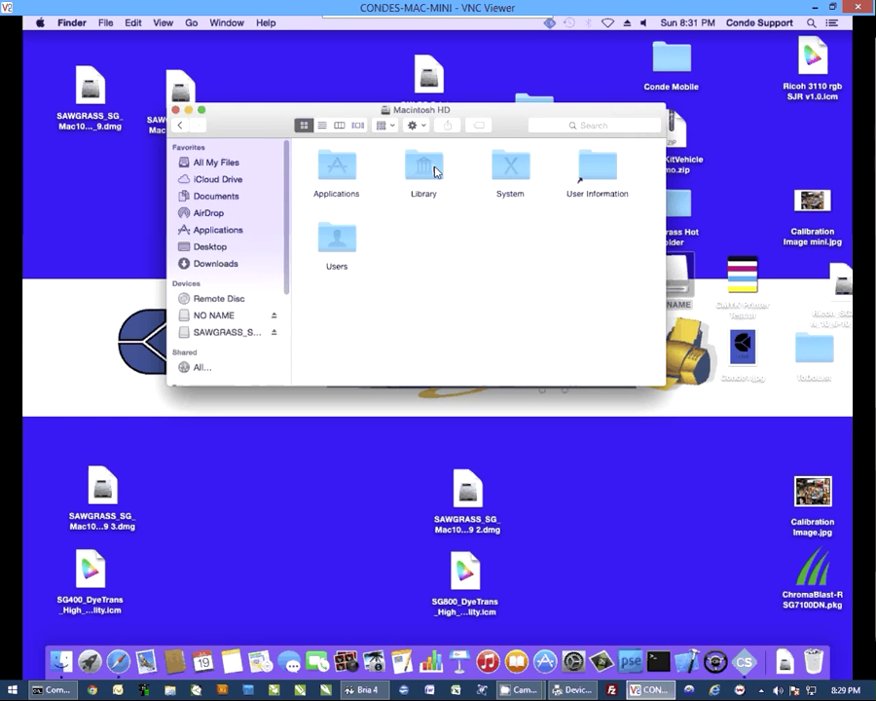
click(434, 172)
double_click(434, 171)
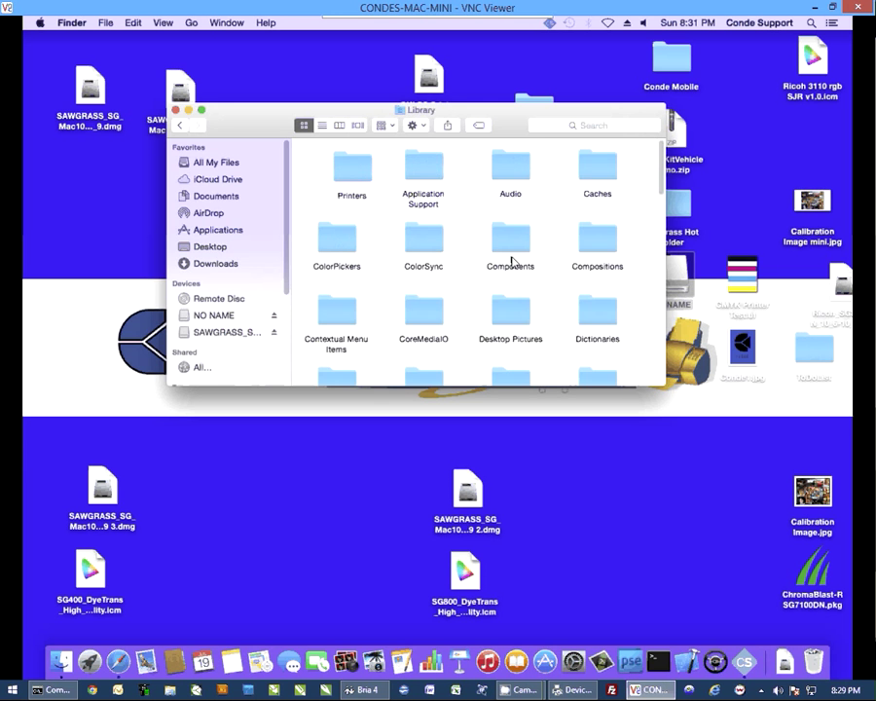
double_click(424, 254)
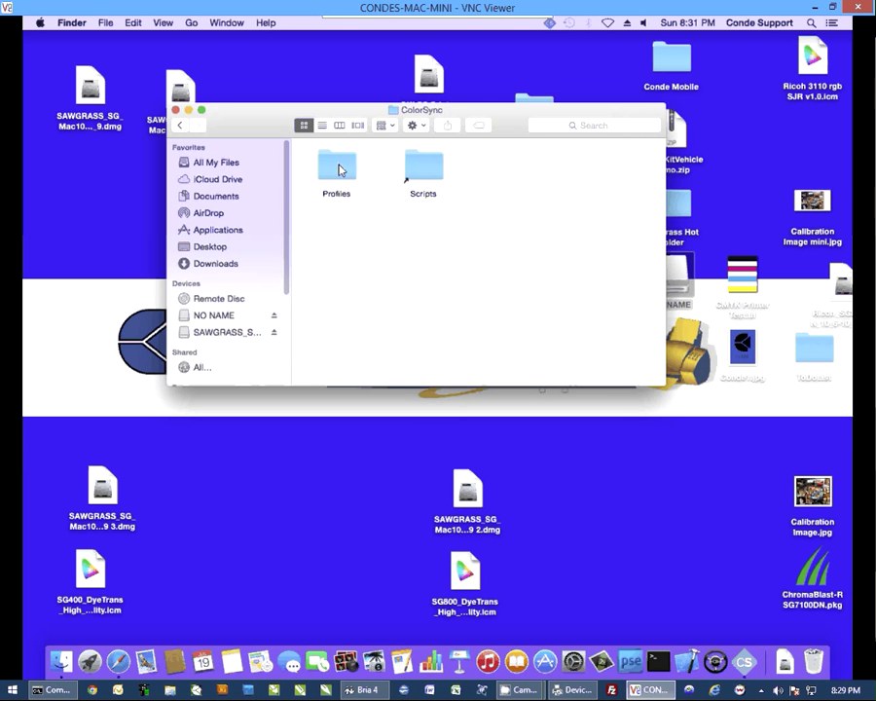
double_click(339, 170)
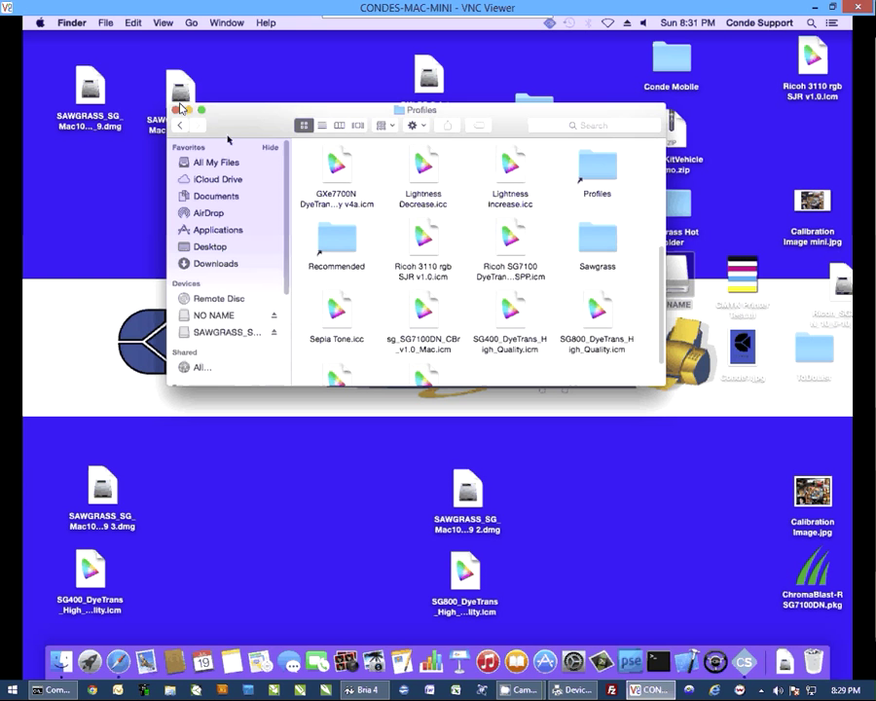
click(133, 23)
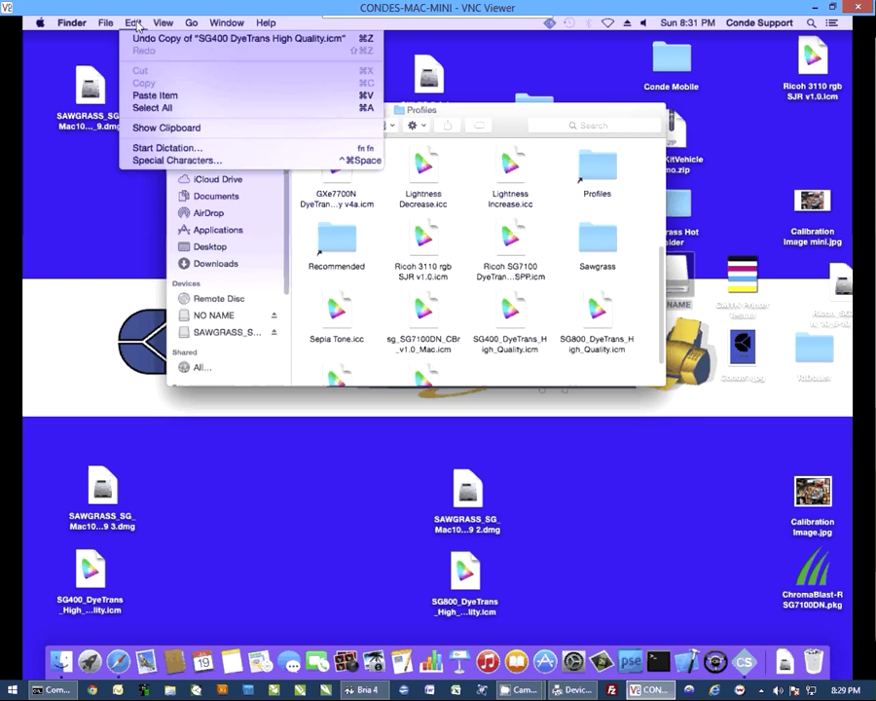
click(147, 97)
click(549, 278)
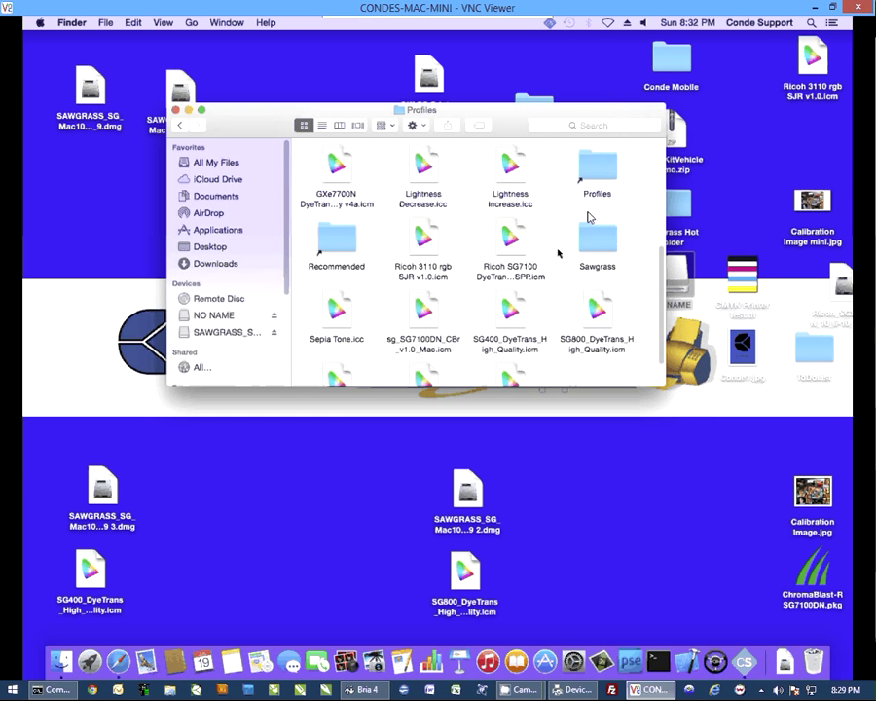
Paste the copied profile into the aliased Profiles folder as well, and close the window.
click(603, 175)
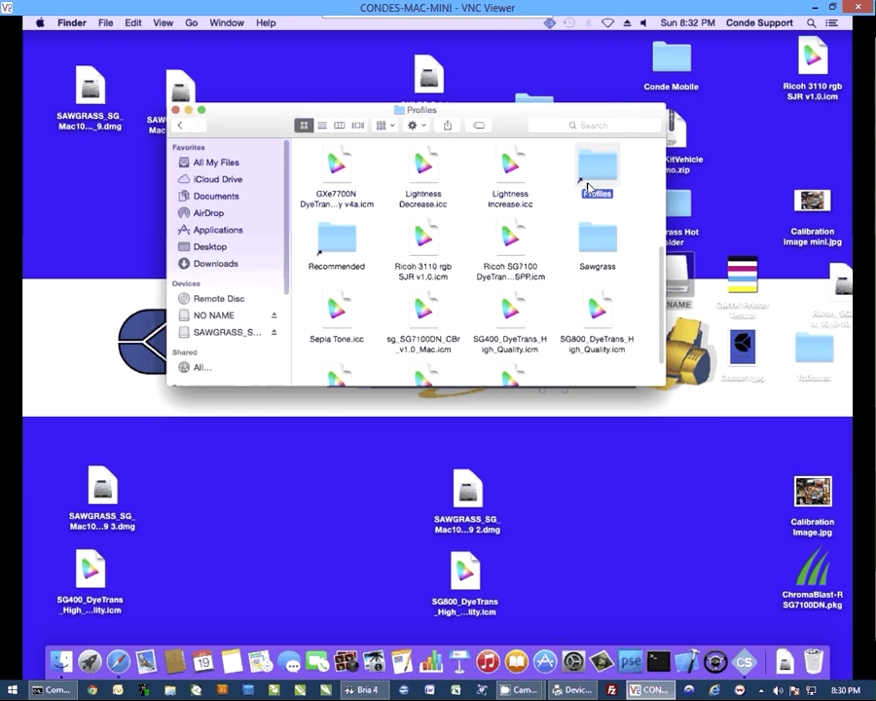
double_click(589, 175)
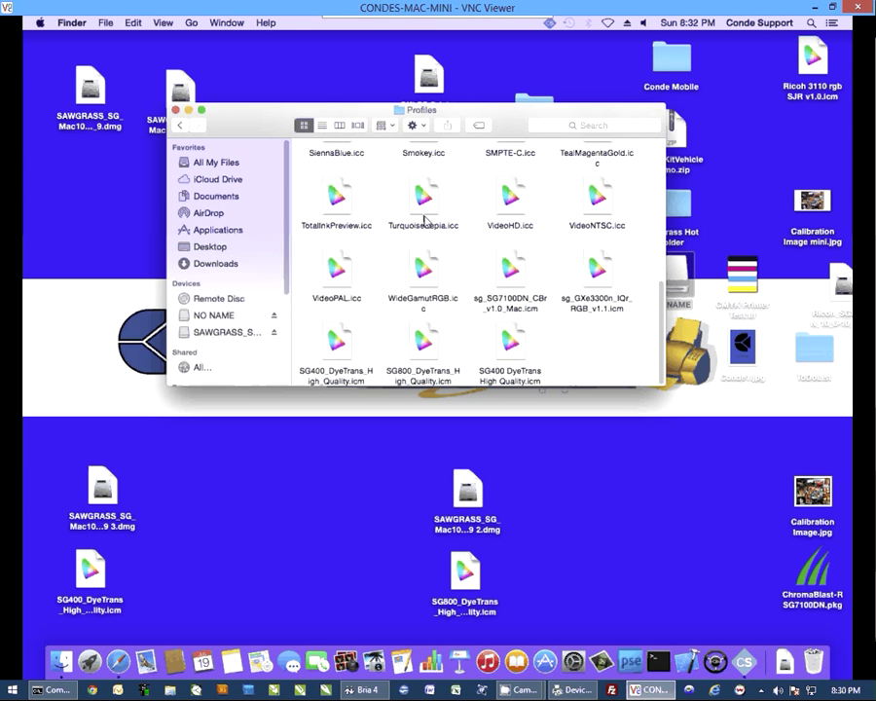
click(133, 23)
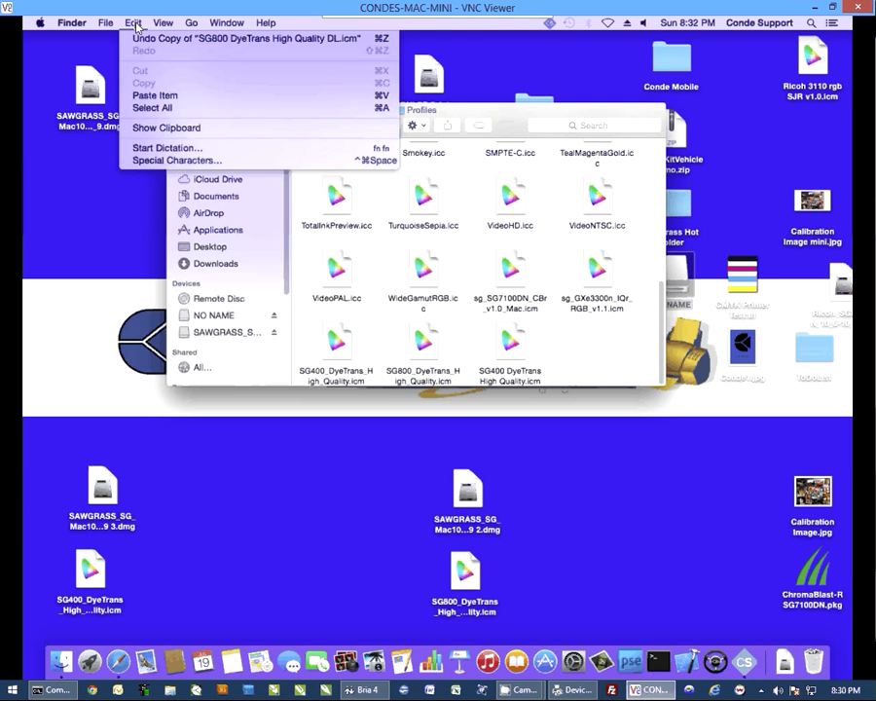
click(187, 94)
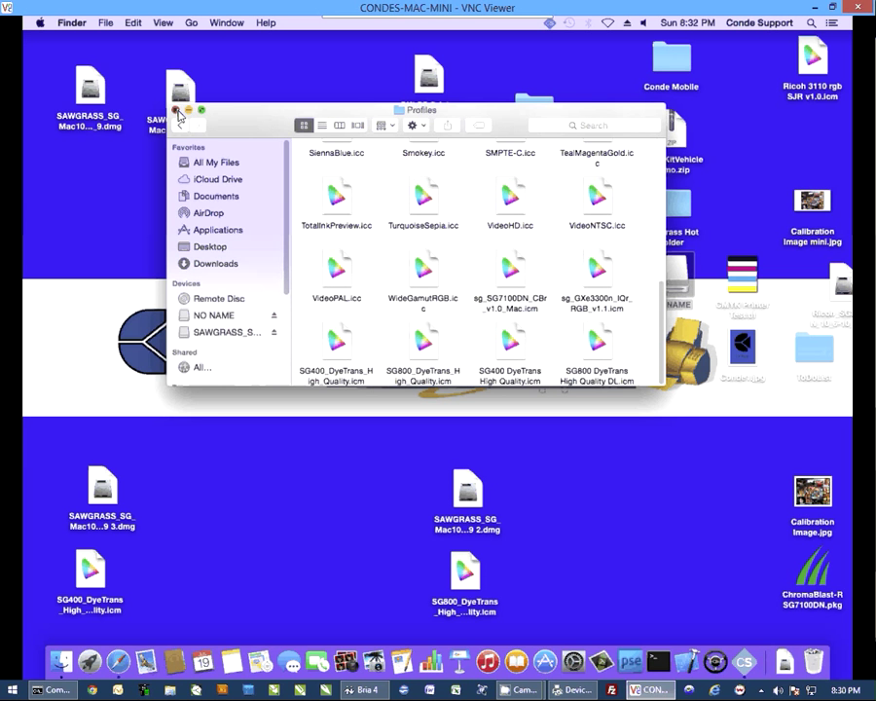
click(177, 111)
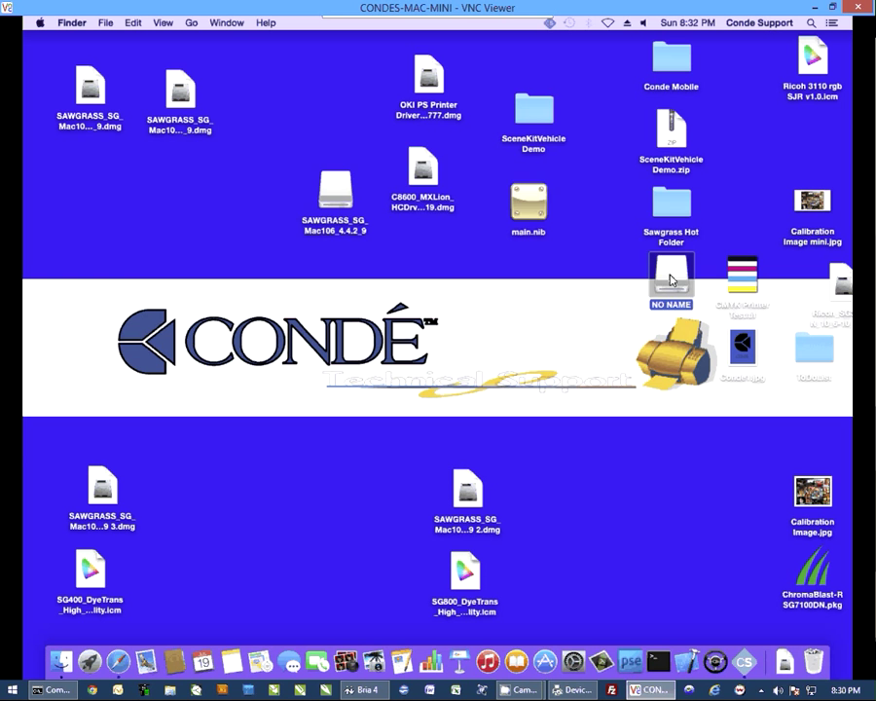
Open the SAWGRASS_SG400_SG800_10_6-10_8.dmg disk image from SG800's Mac Drivers folder on the NO NAME drive, widening the Name column to read file names.
double_click(672, 281)
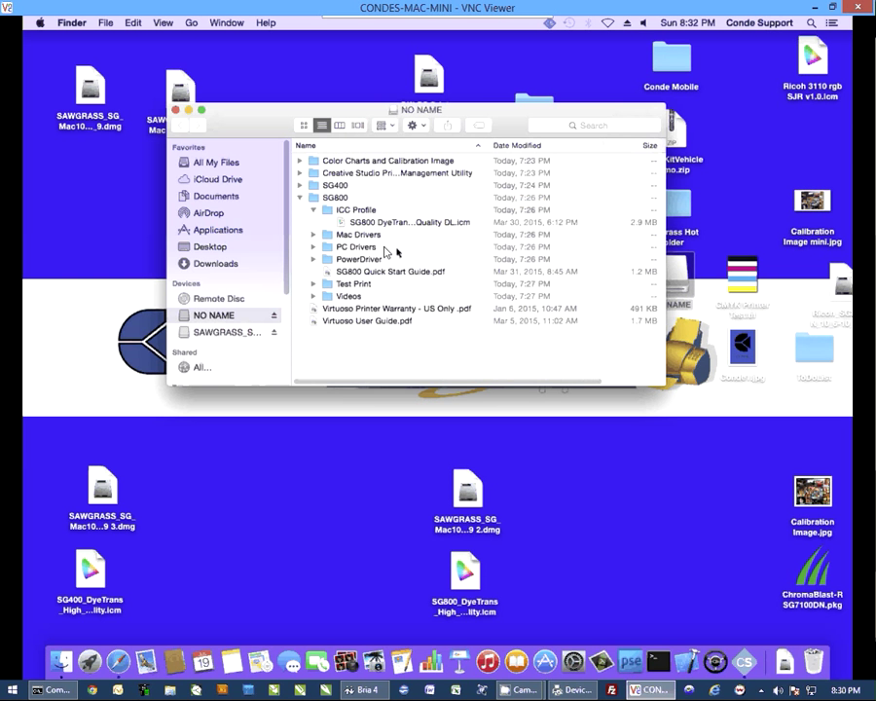
click(315, 235)
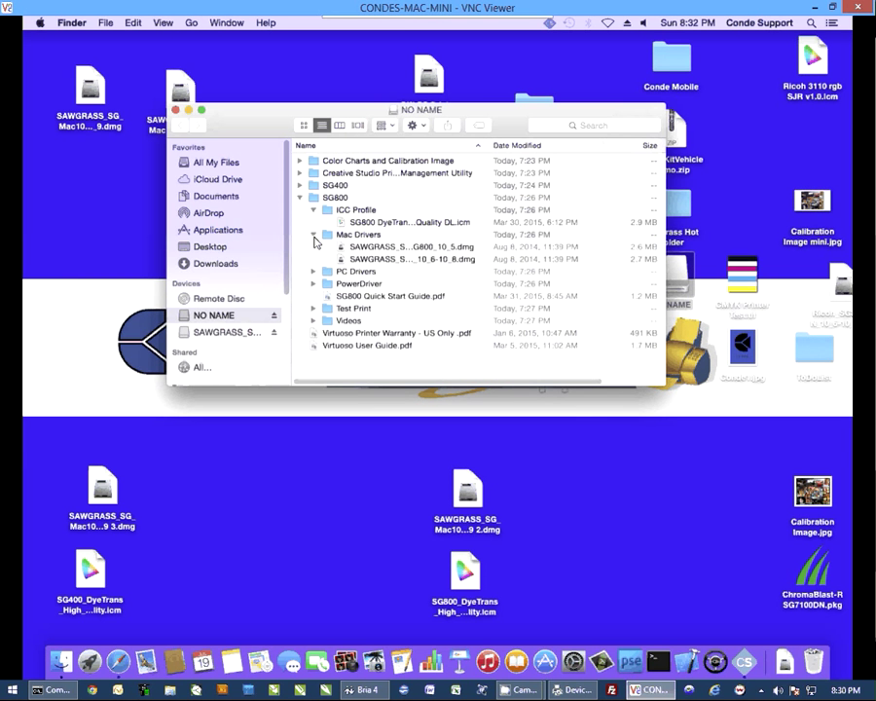
click(416, 249)
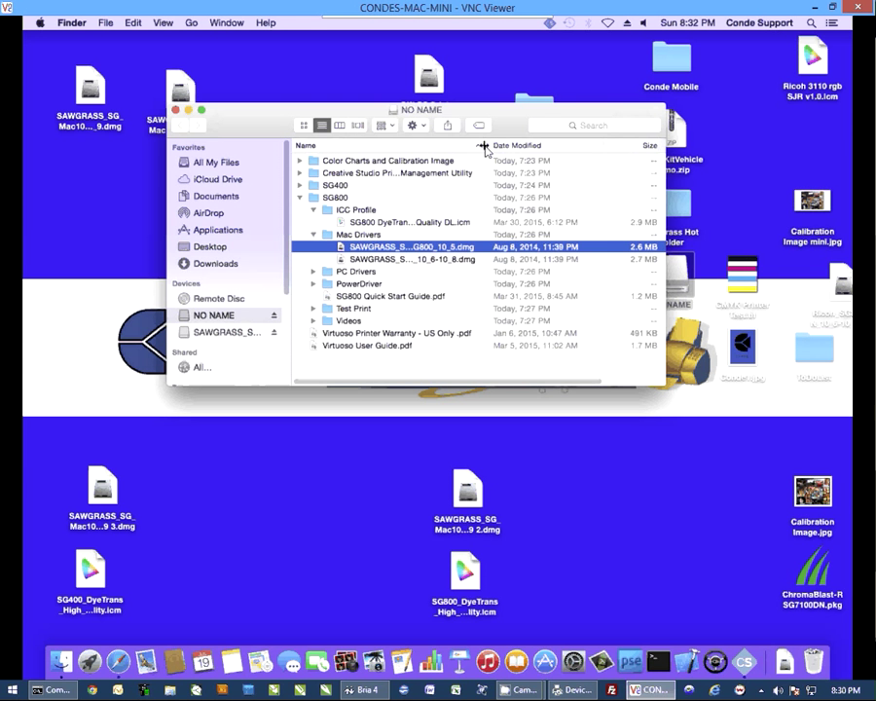
drag(484, 146, 594, 146)
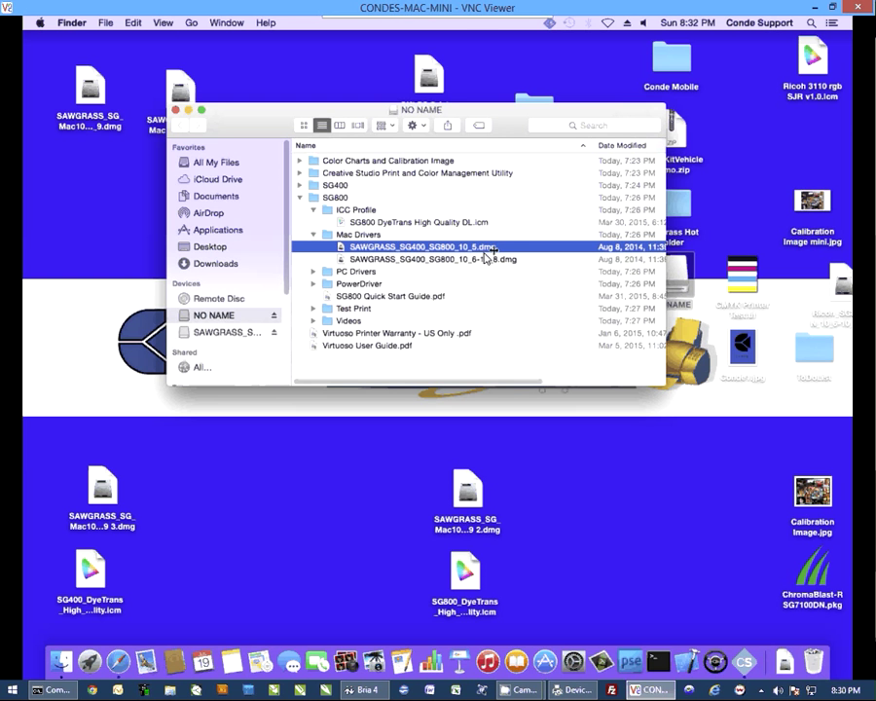
click(425, 259)
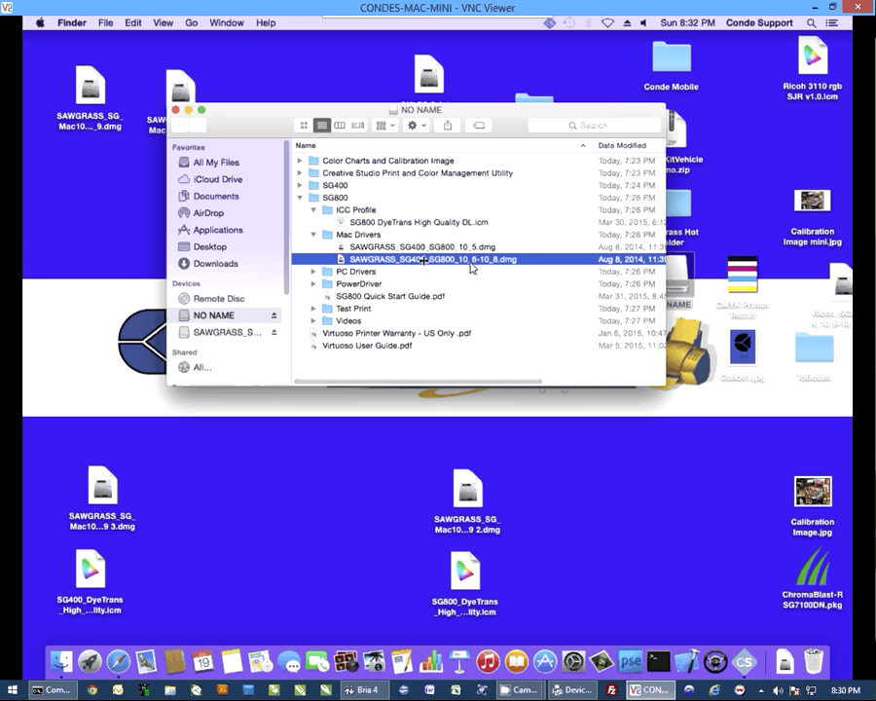
double_click(398, 260)
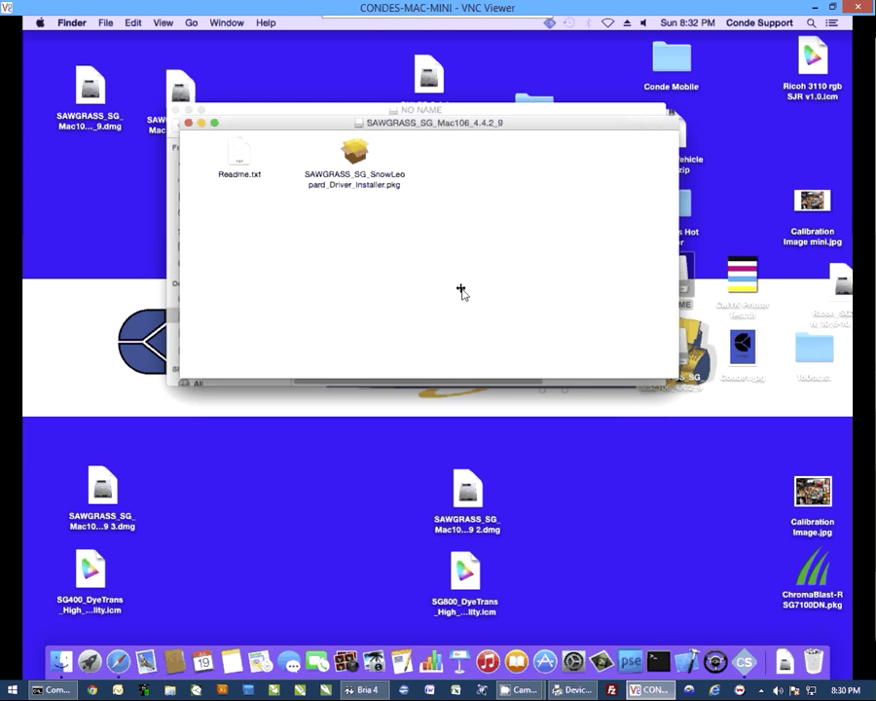
Start the SAWGRASS_SG_SnowLeopard_Driver_Installer.pkg installer and agree to its software license.
double_click(353, 158)
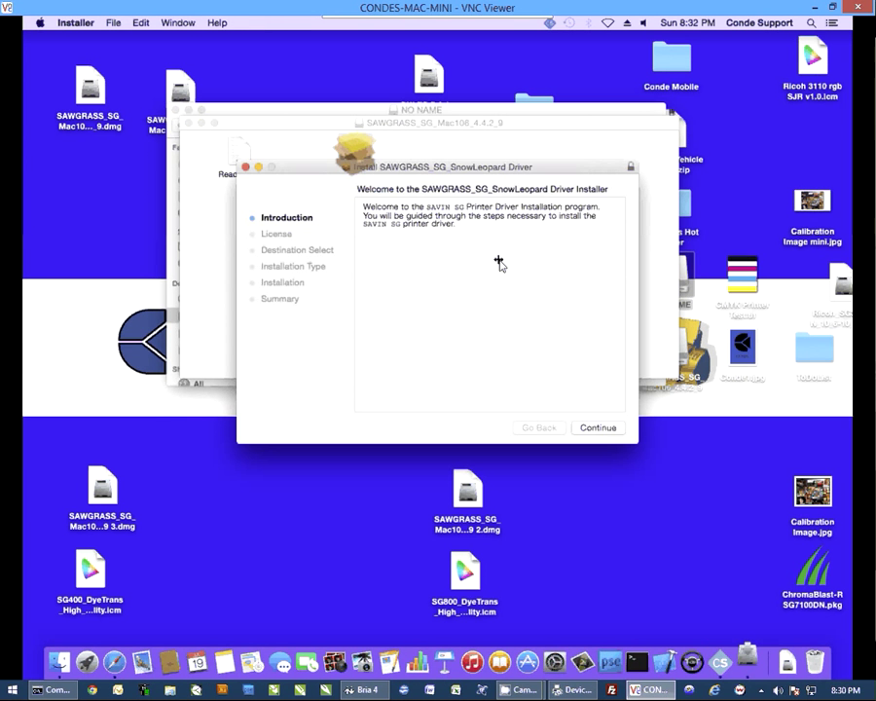
click(598, 428)
click(597, 428)
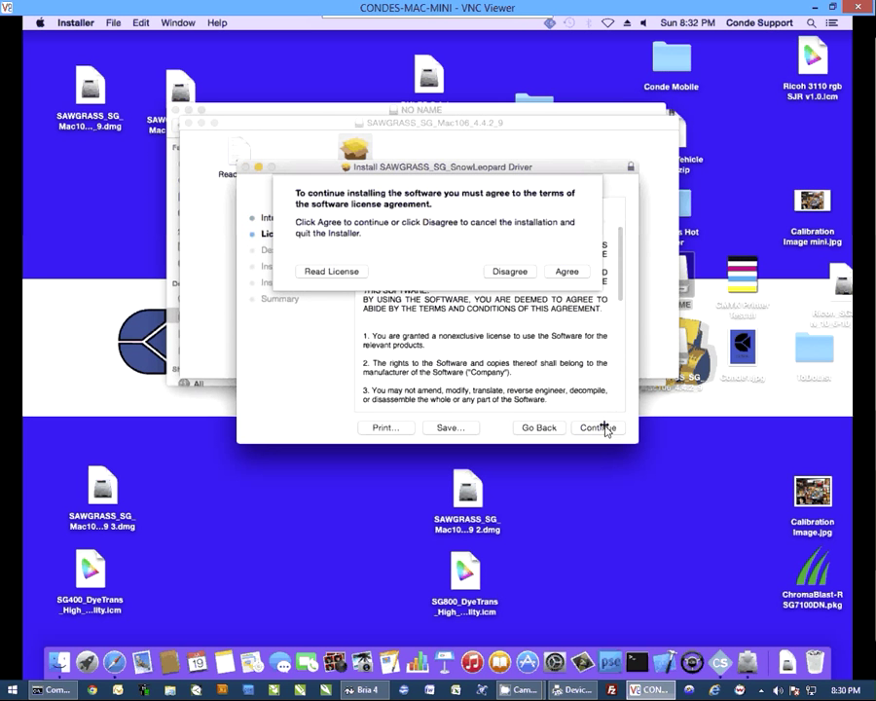
click(564, 269)
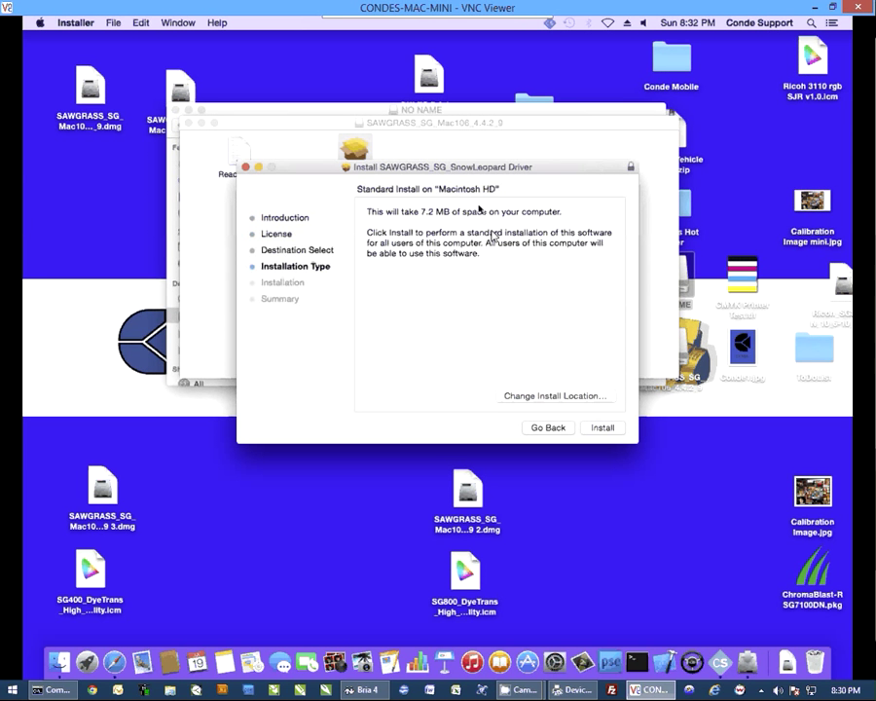
Perform the standard driver installation, authorizing it with the account password, and close the installer and both Finder windows.
click(603, 430)
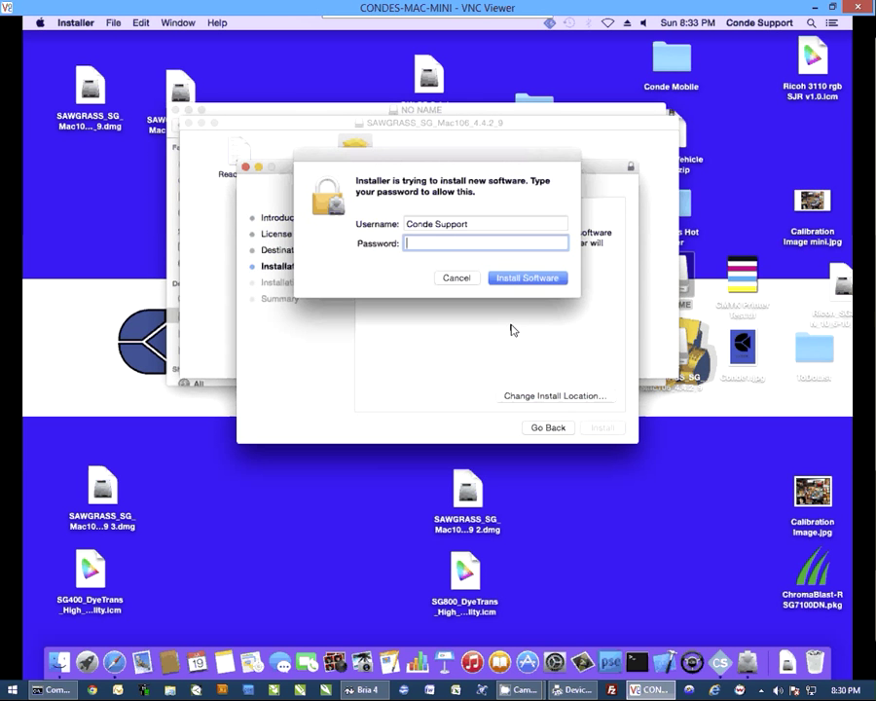
click(528, 278)
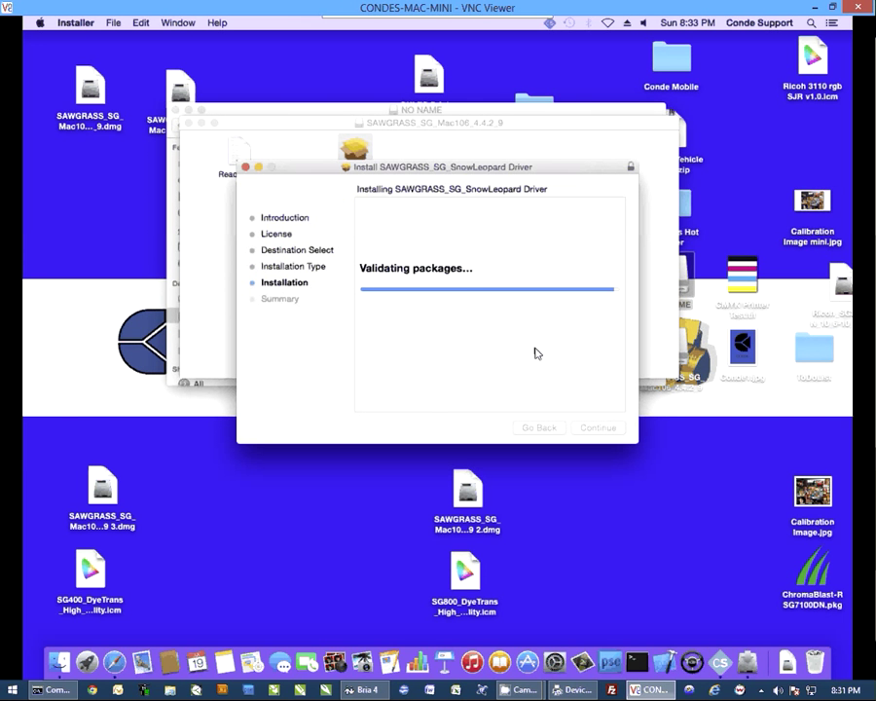
click(603, 428)
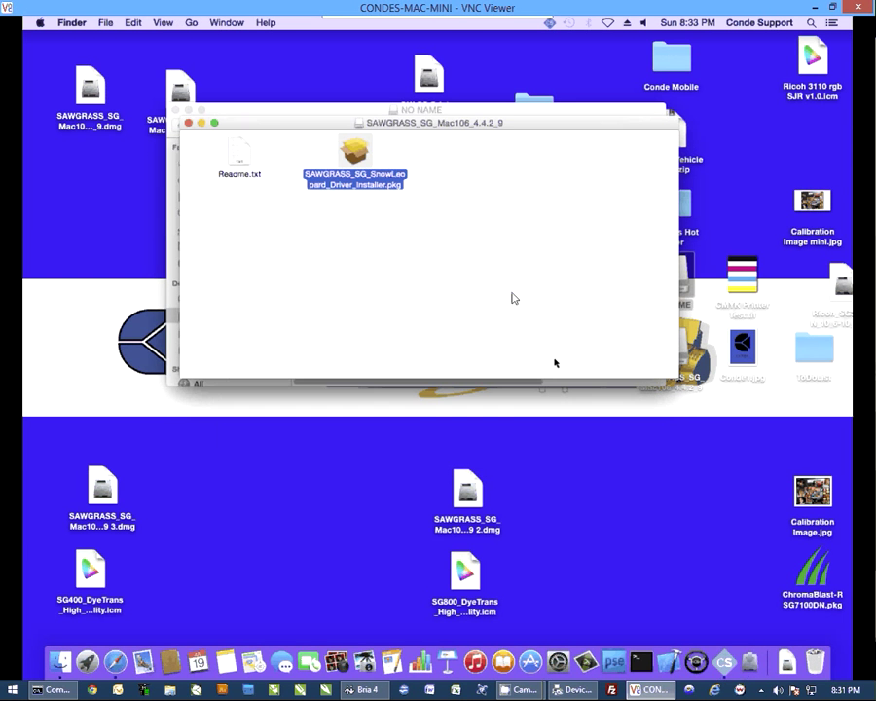
click(188, 122)
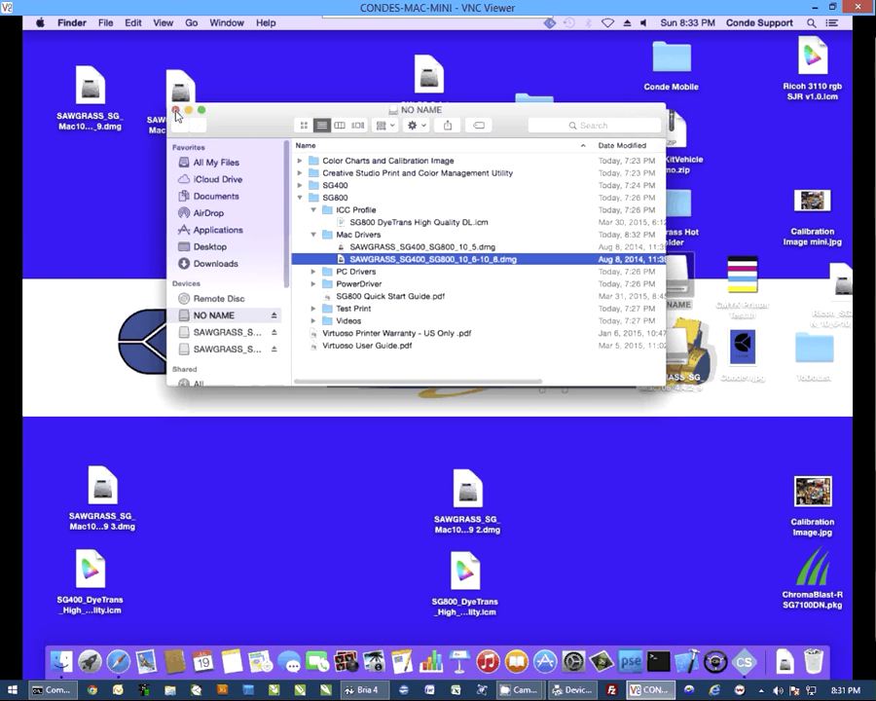
click(175, 111)
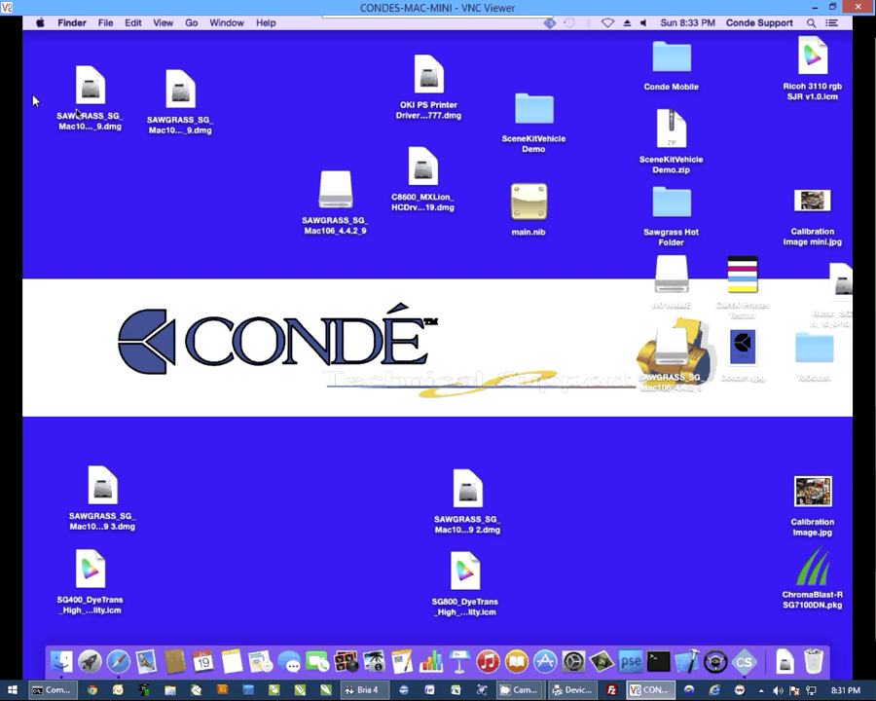
Check the SG800 printer's entry in the Printers & Scanners system preferences and close the preferences.
click(39, 26)
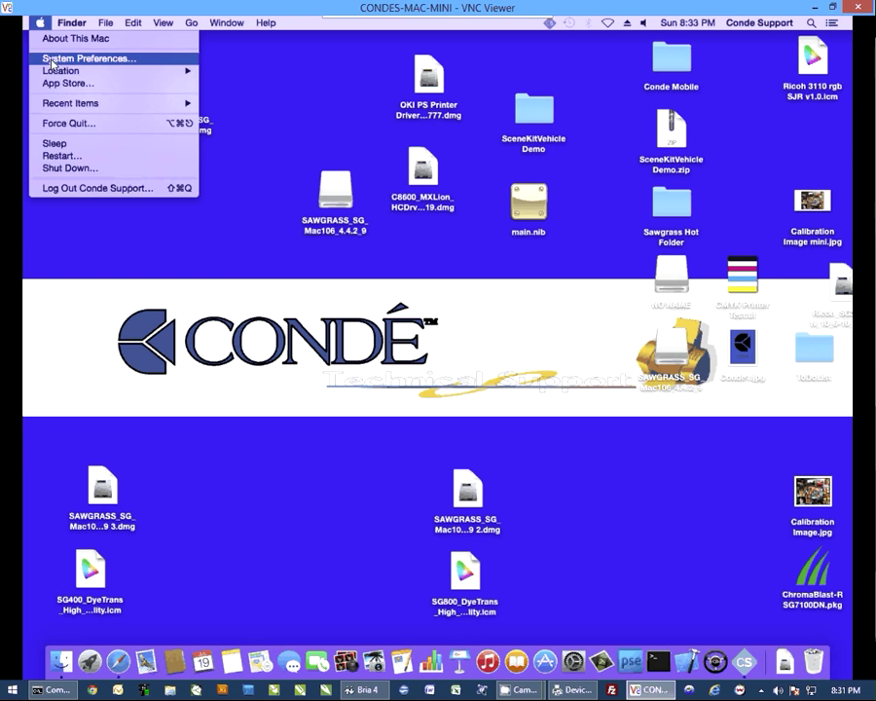
click(68, 56)
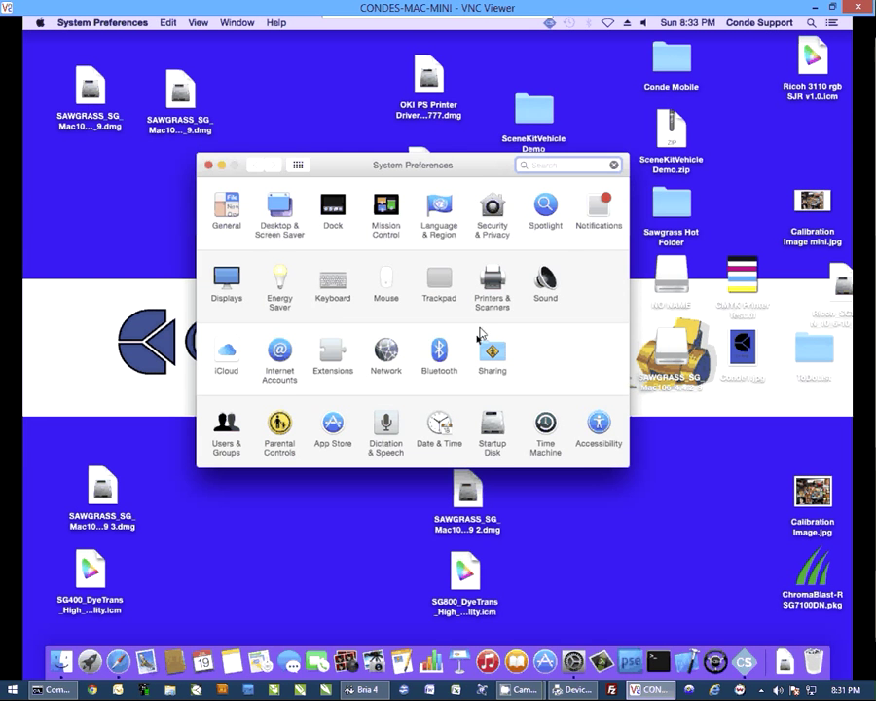
click(493, 284)
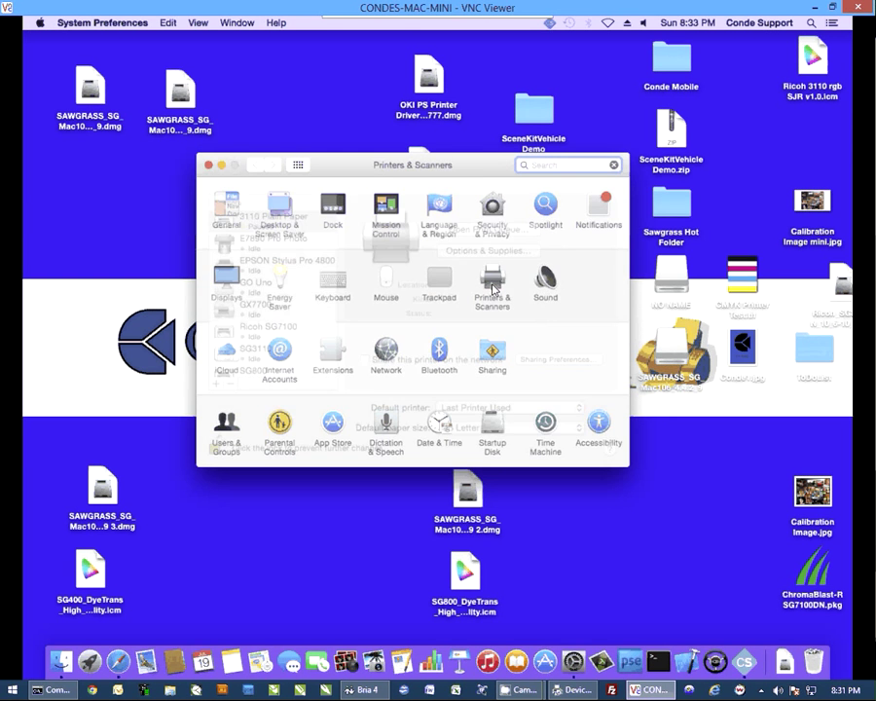
click(262, 369)
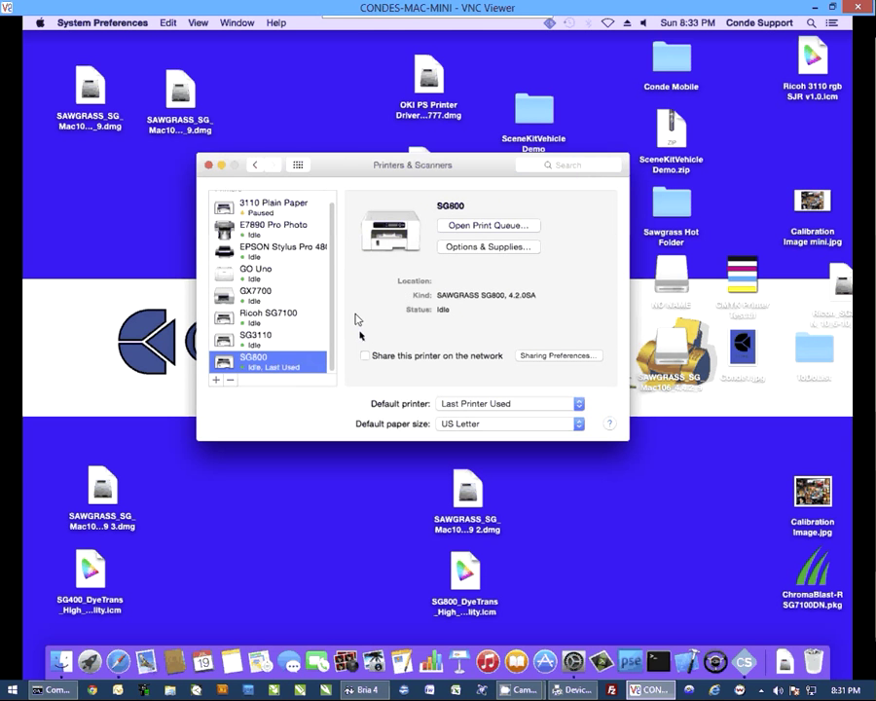
click(210, 168)
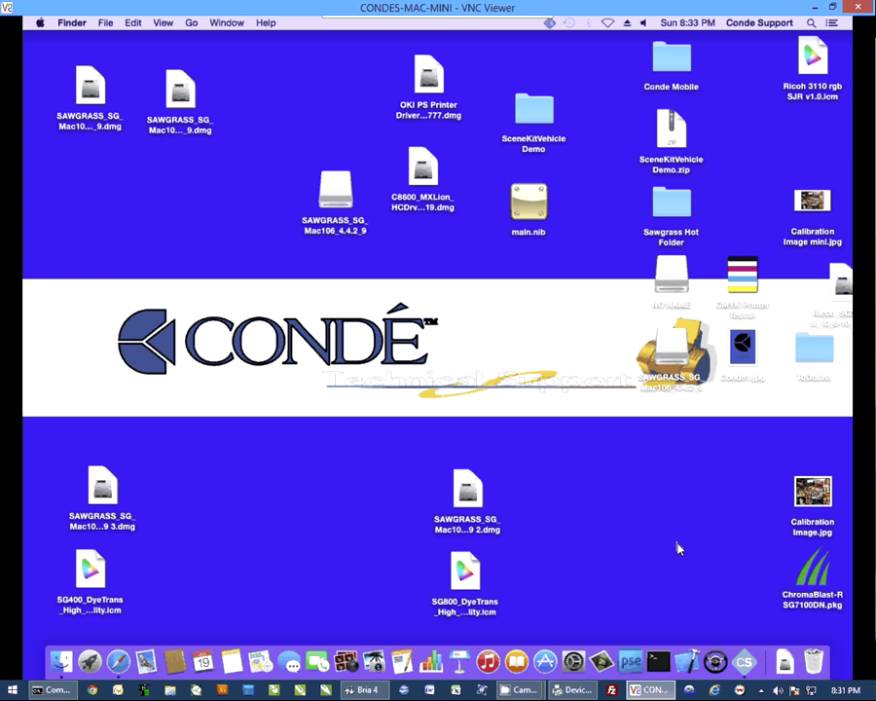
Open Calibration Image mini.jpg from the desktop, bring up its print settings and enable Flip horizontally in the layout options.
double_click(814, 203)
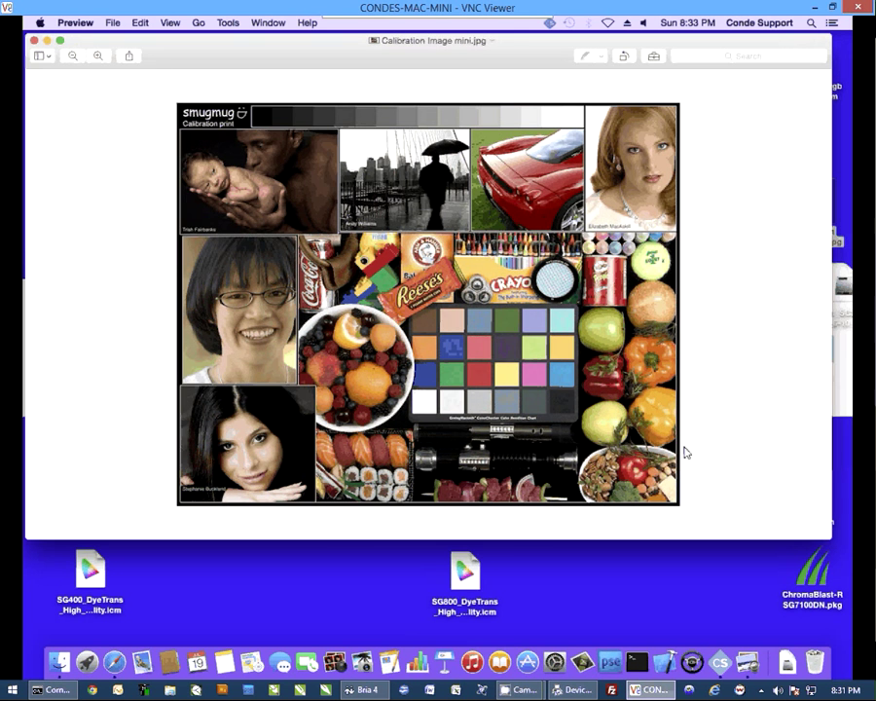
click(114, 24)
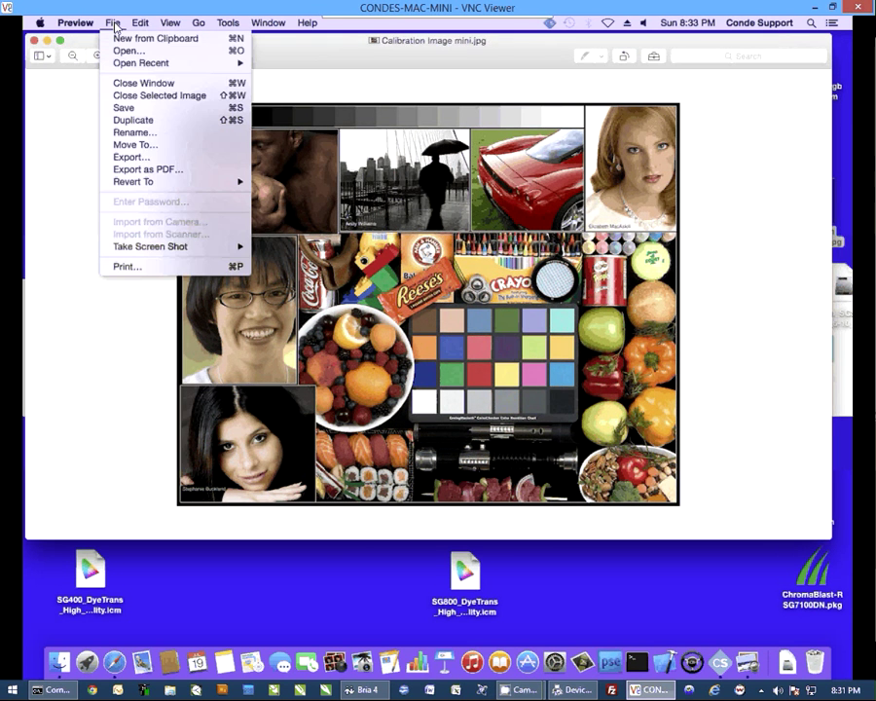
click(133, 266)
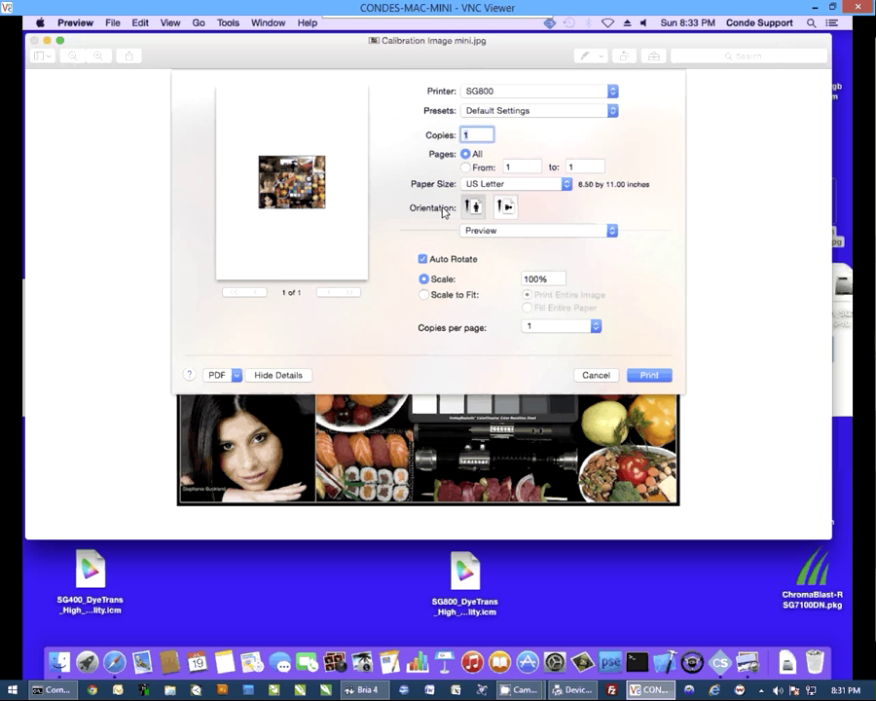
click(612, 233)
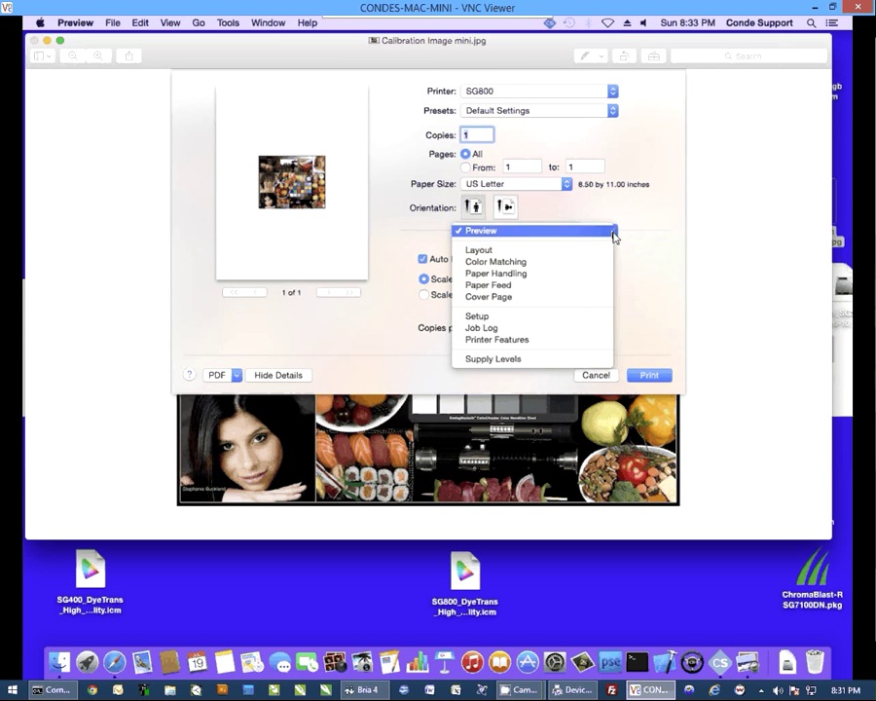
click(495, 253)
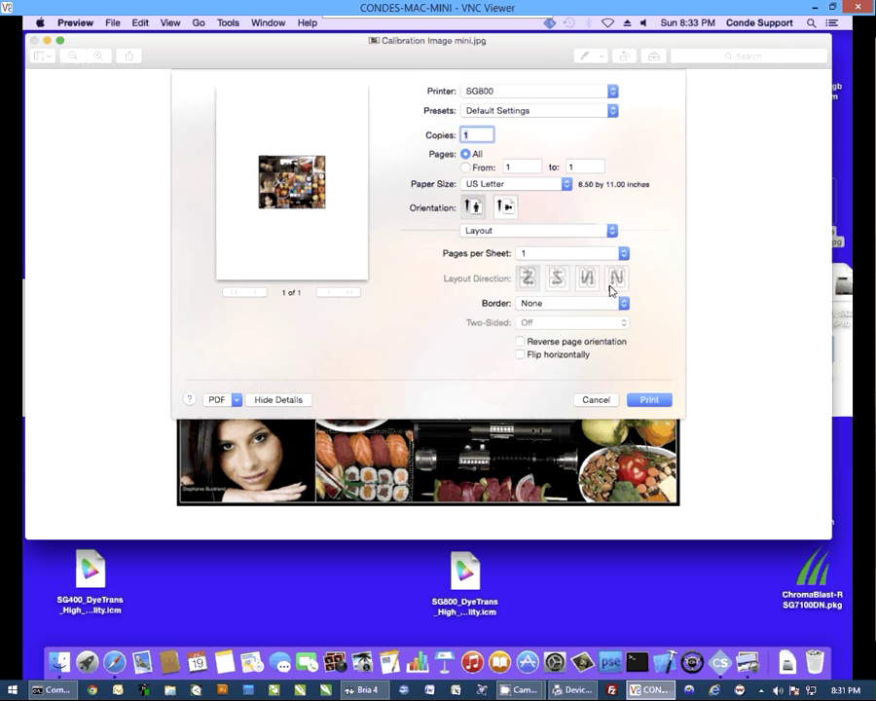
click(520, 355)
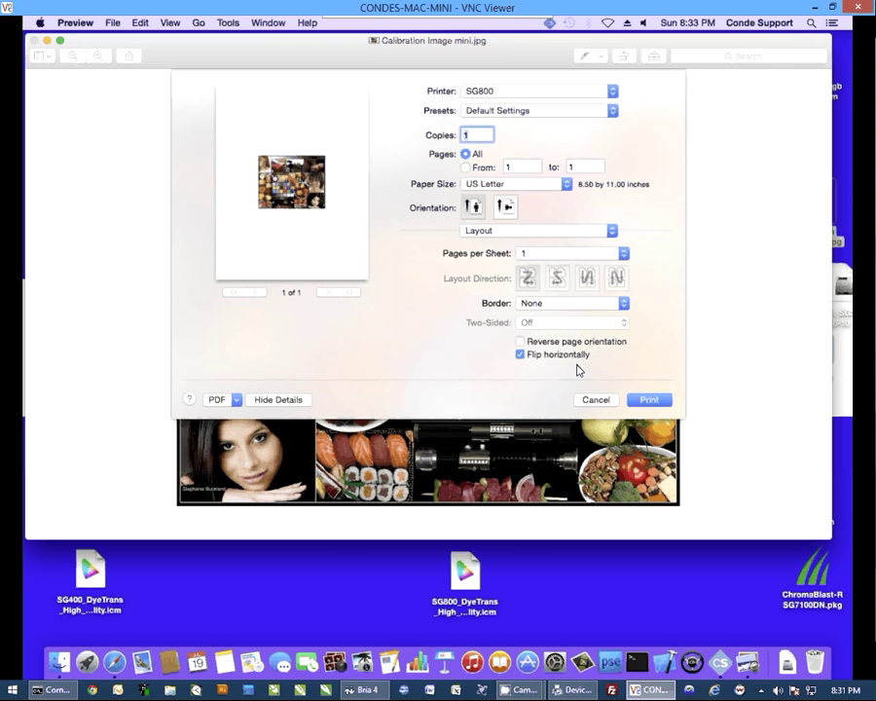
Set color matching to ColorSync with the SG800 DyeTrans High Quality DL.icm profile, searching the other profiles for "sg".
click(612, 234)
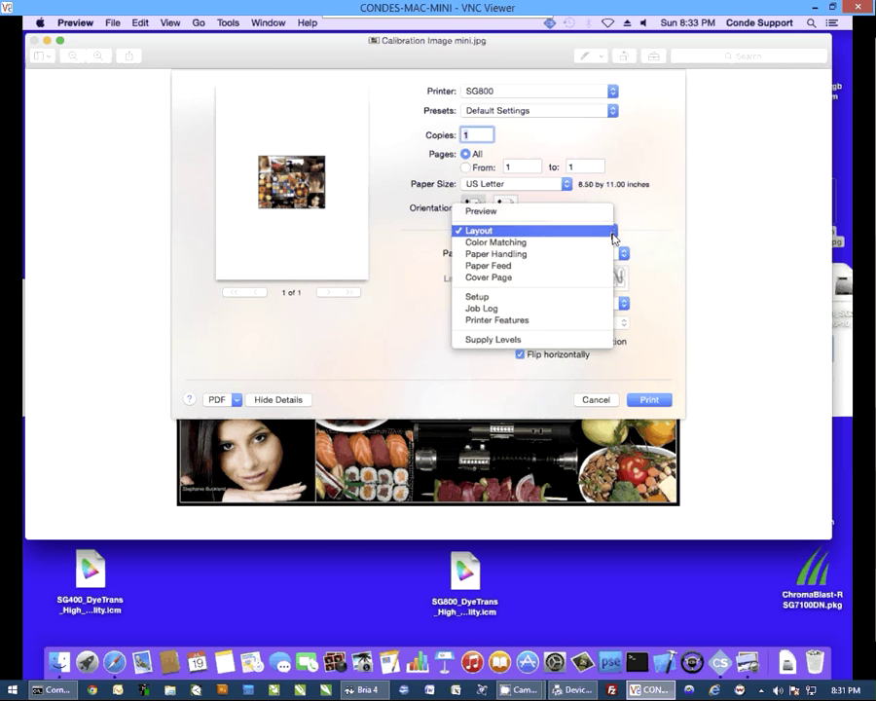
click(504, 244)
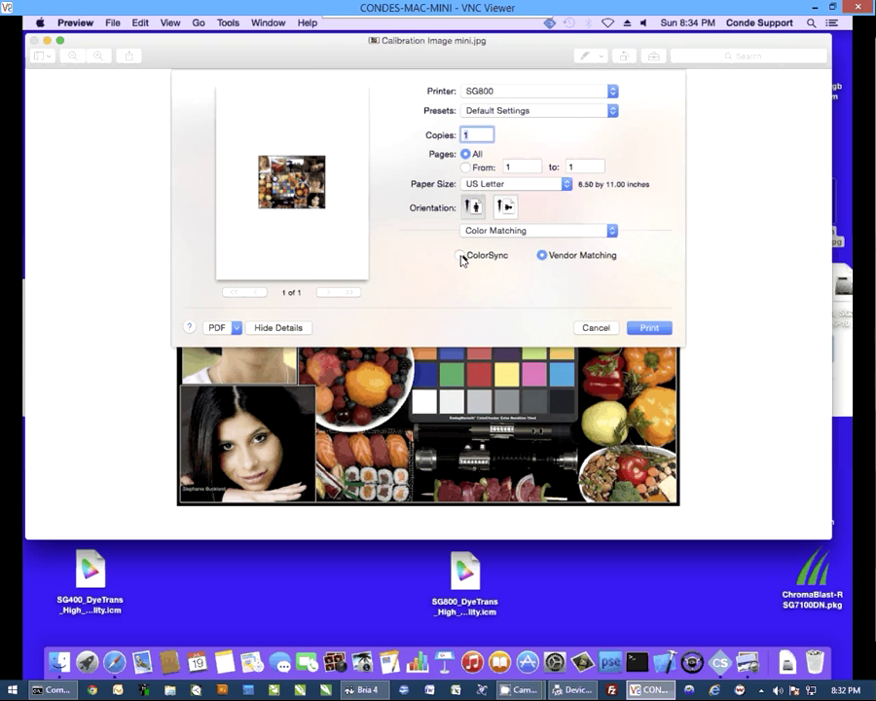
click(462, 257)
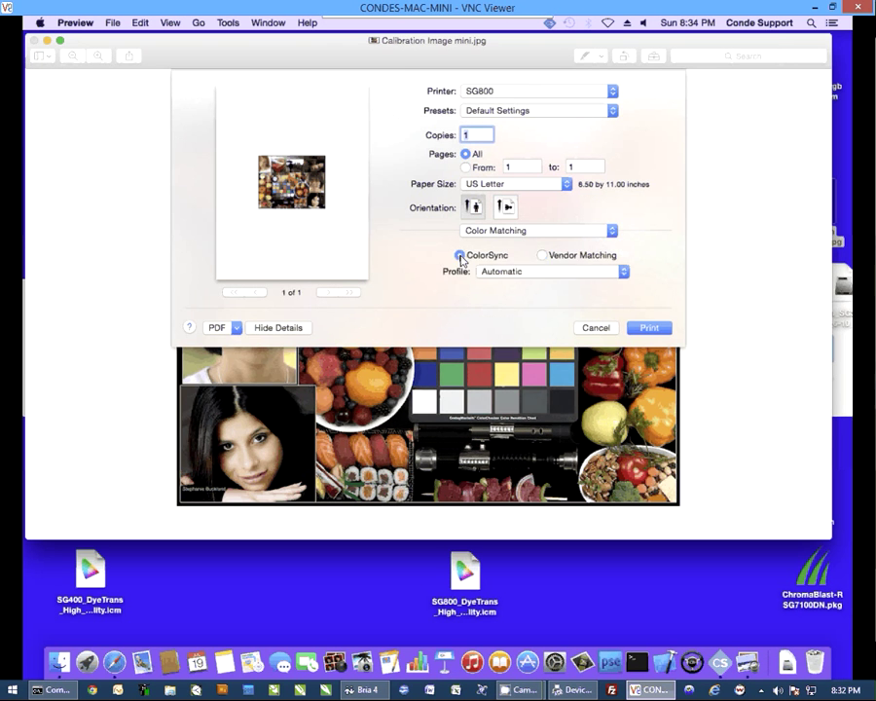
click(623, 272)
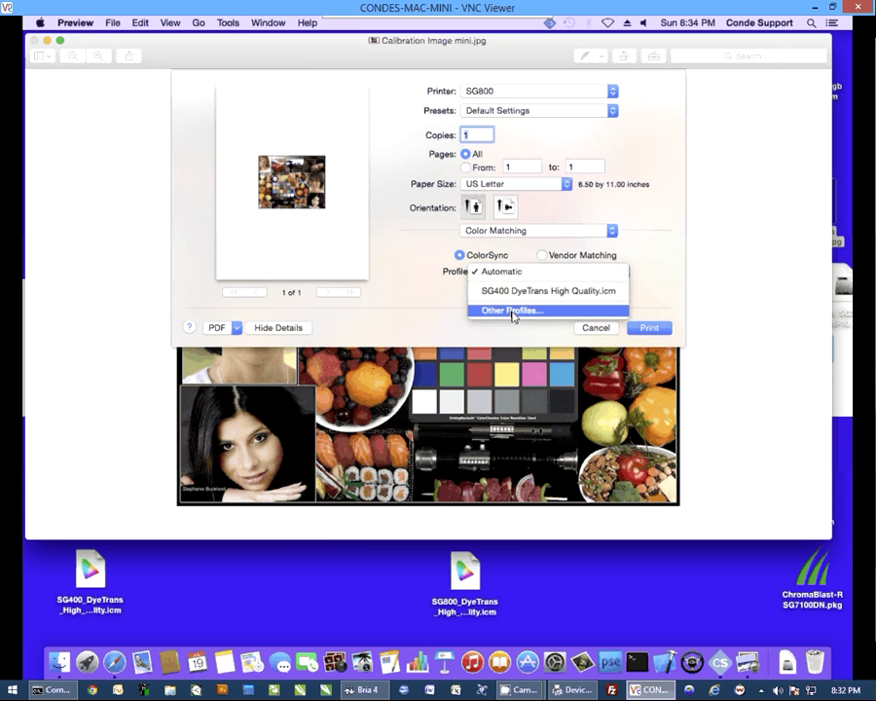
click(512, 311)
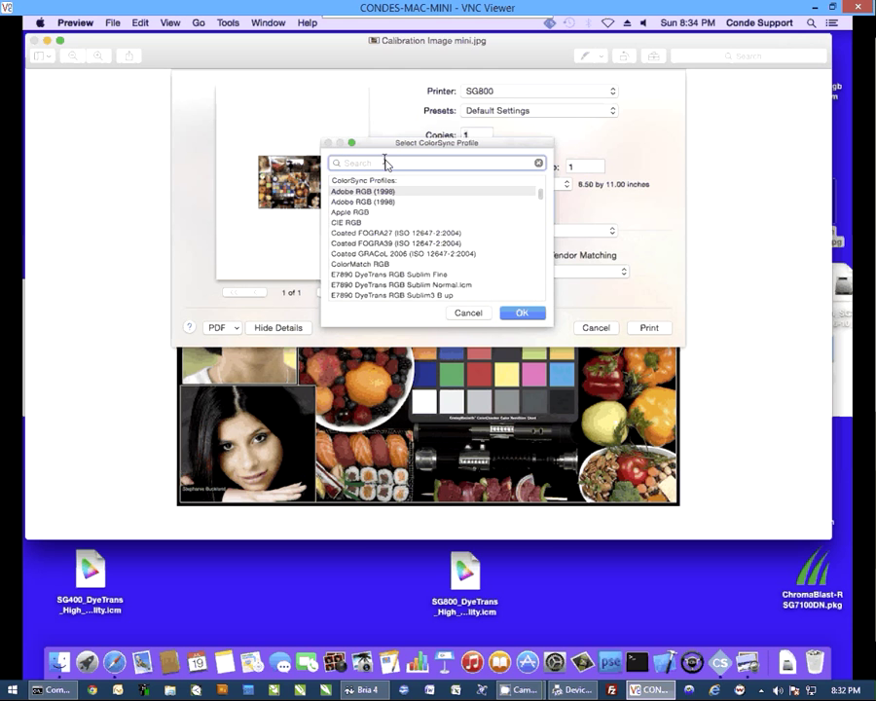
text(sg)
scroll(484, 282, down, 5)
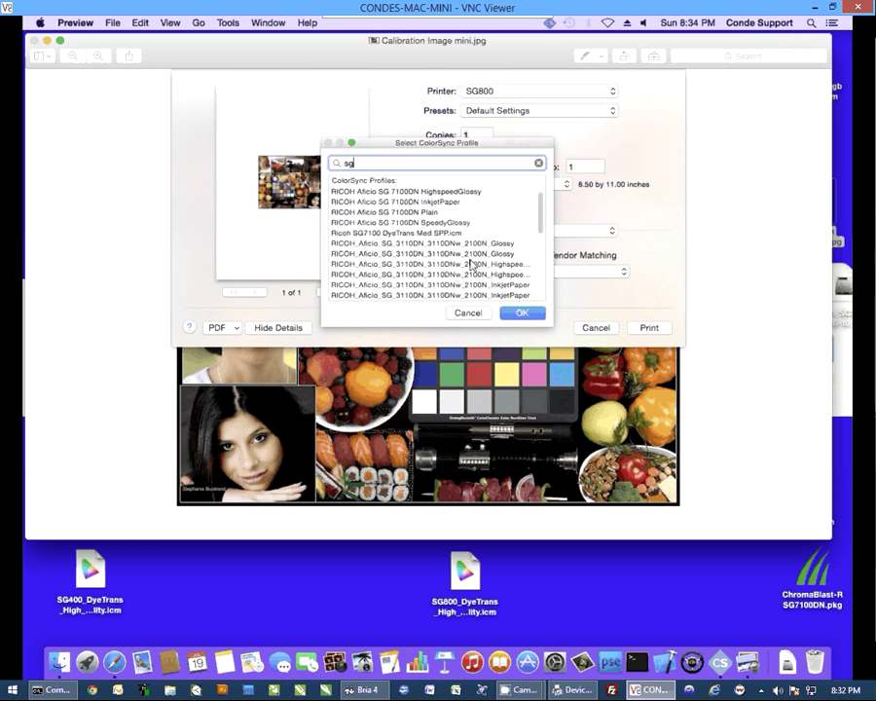
scroll(471, 265, down, 1)
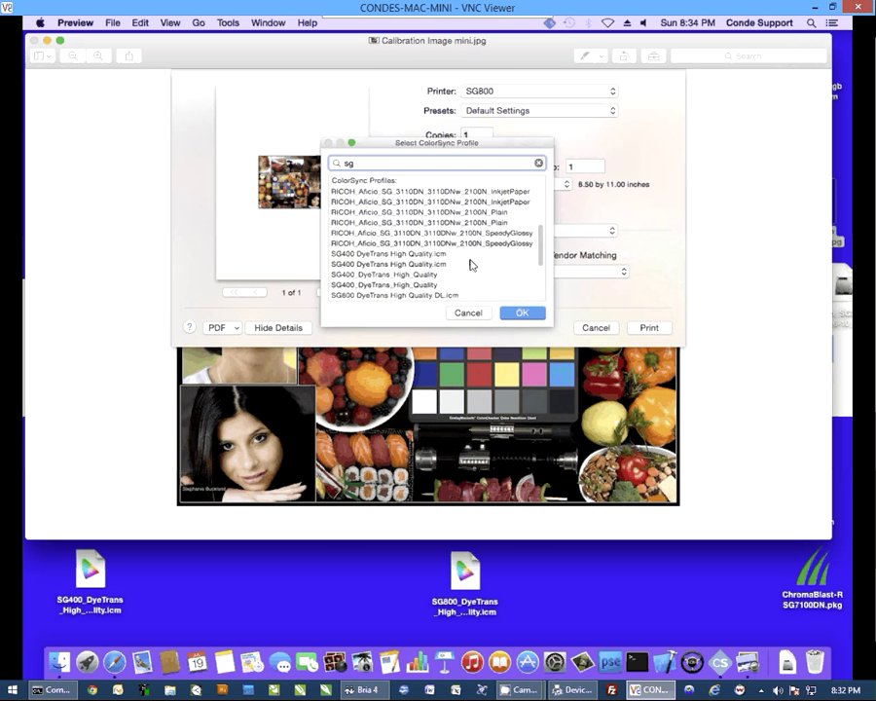
click(360, 295)
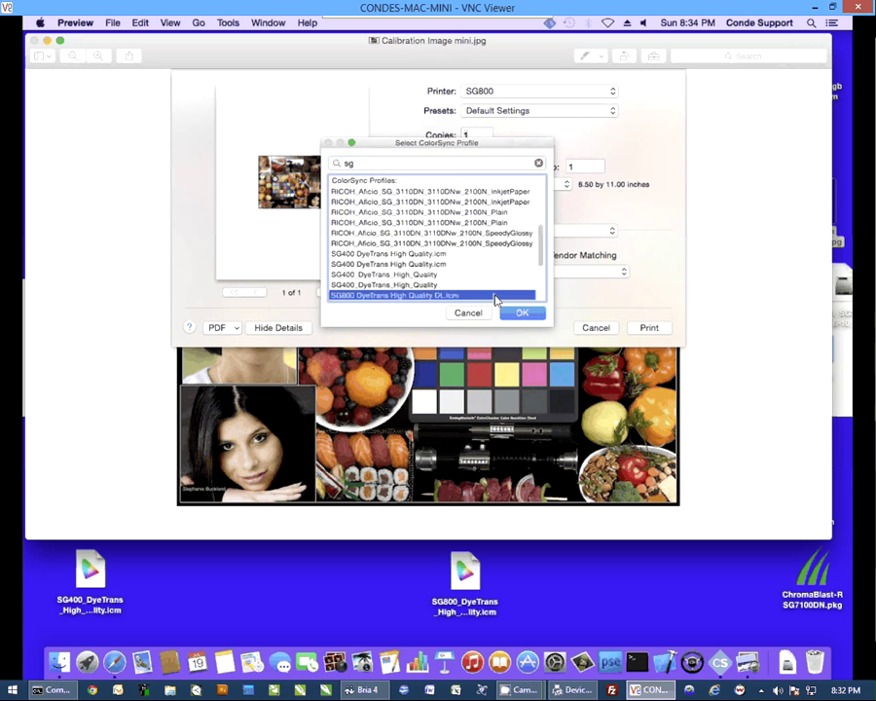
click(522, 313)
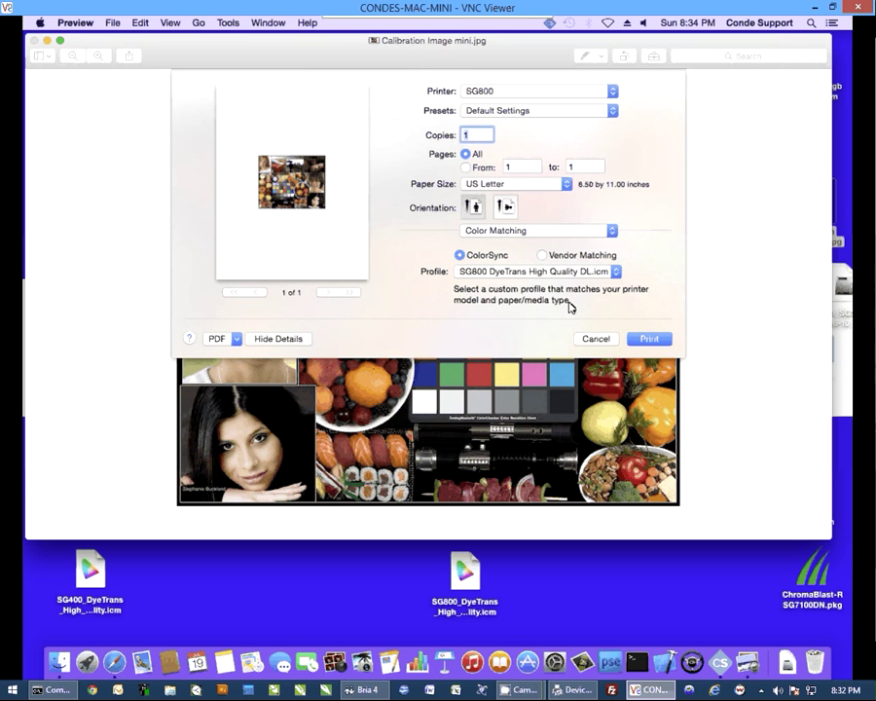
In the printer setup options, set the print mode to Inkjet plain paper-High quality and the dithering to Use error diffusion.
click(612, 232)
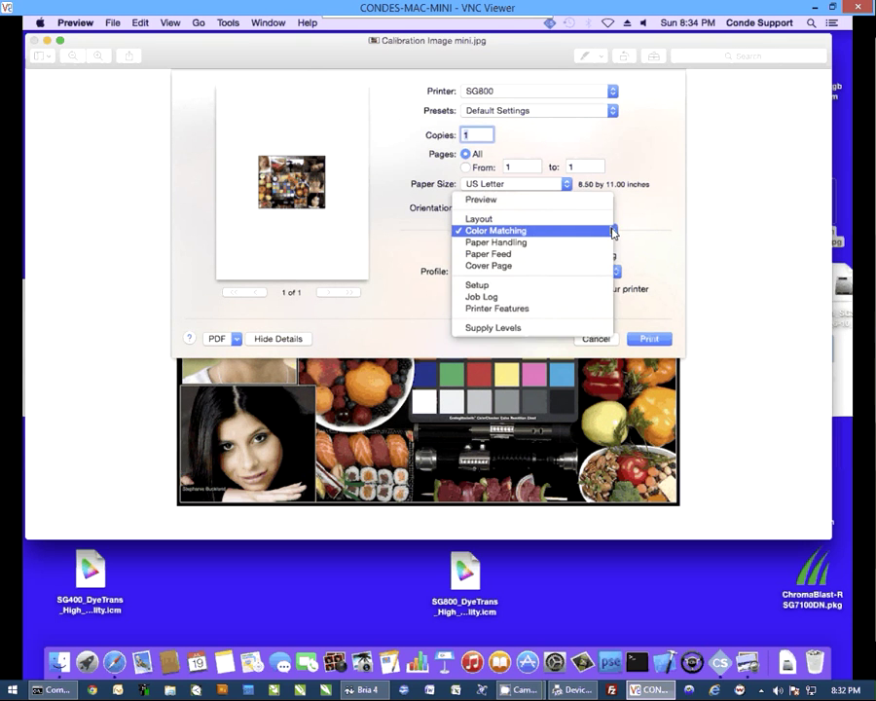
click(611, 282)
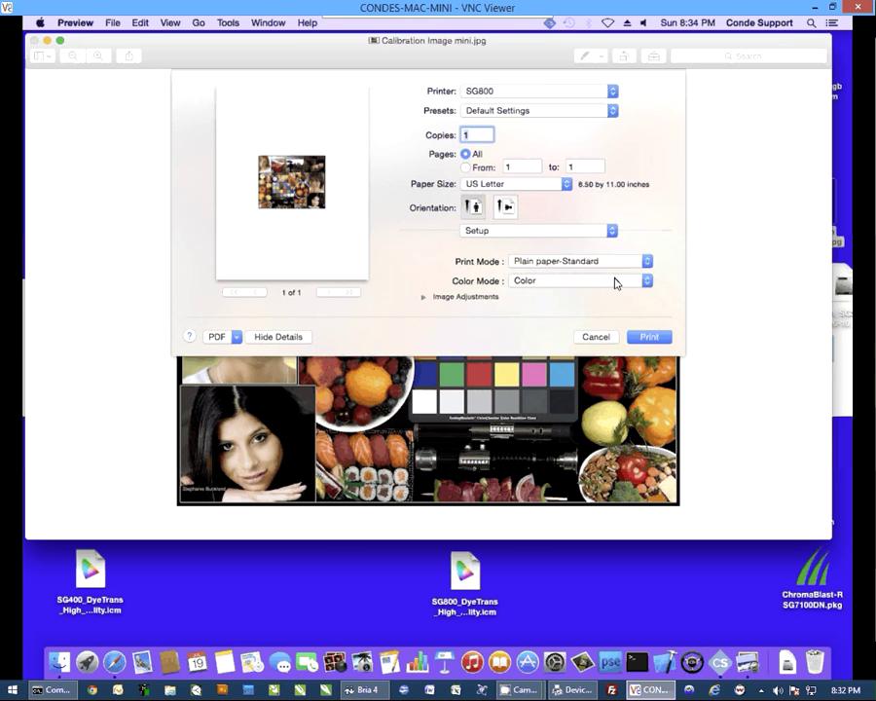
click(648, 262)
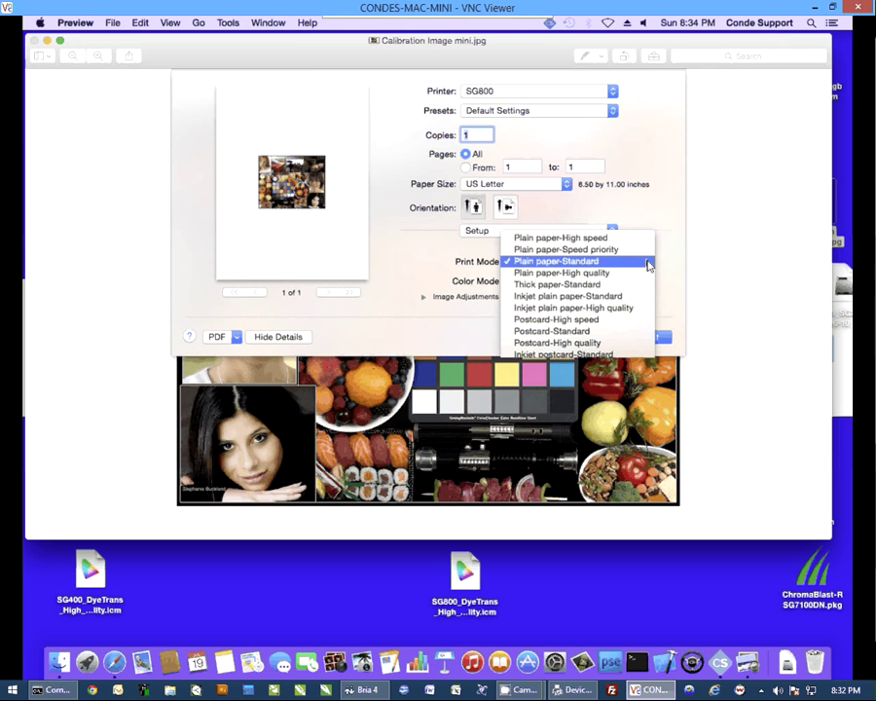
click(589, 308)
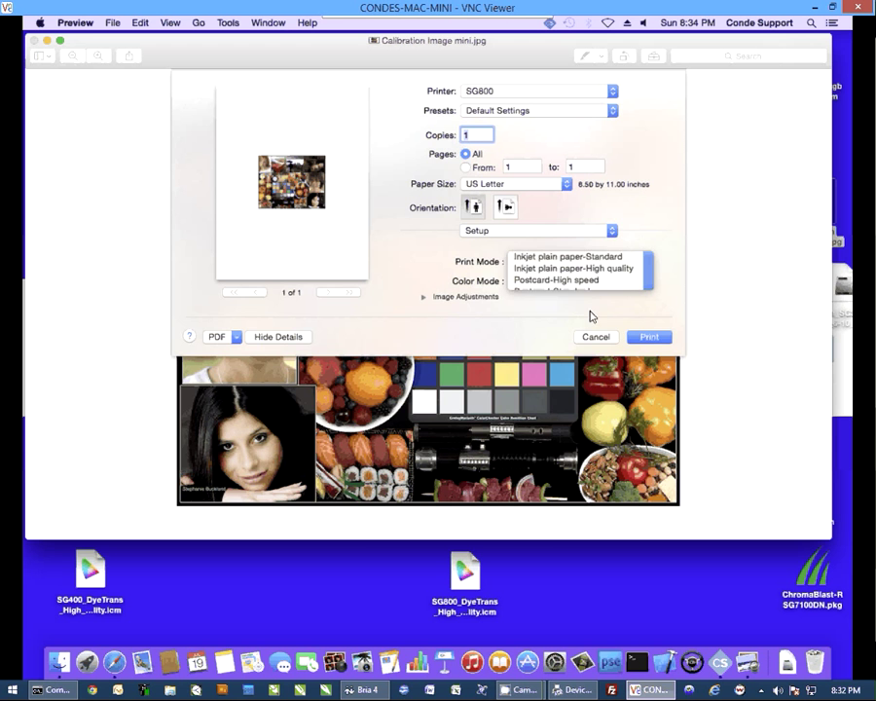
click(425, 297)
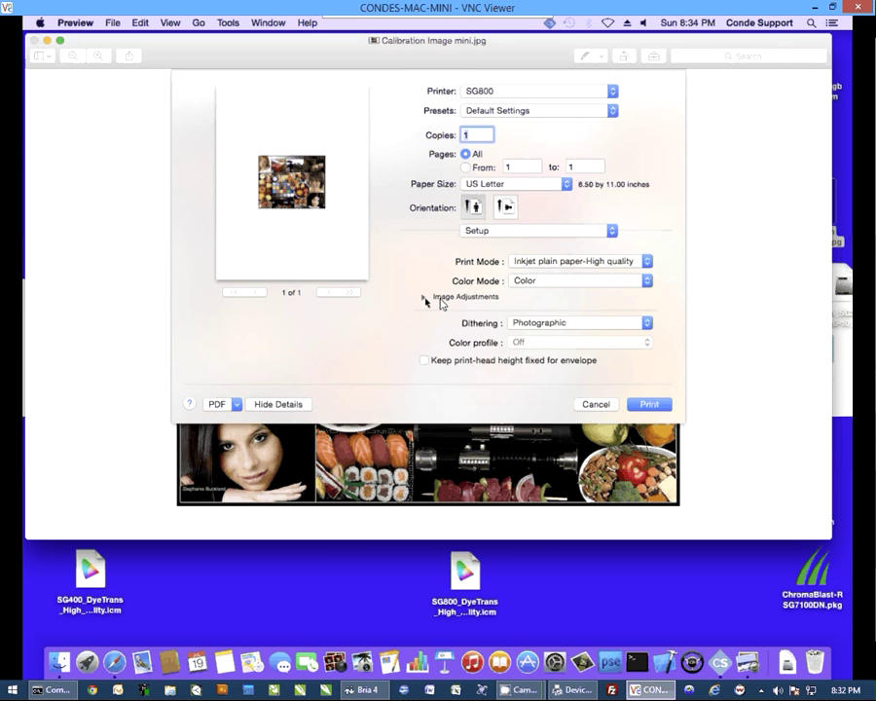
click(647, 324)
click(559, 349)
Save the current print settings as a preset named Conde Photo, available only for this printer.
click(612, 113)
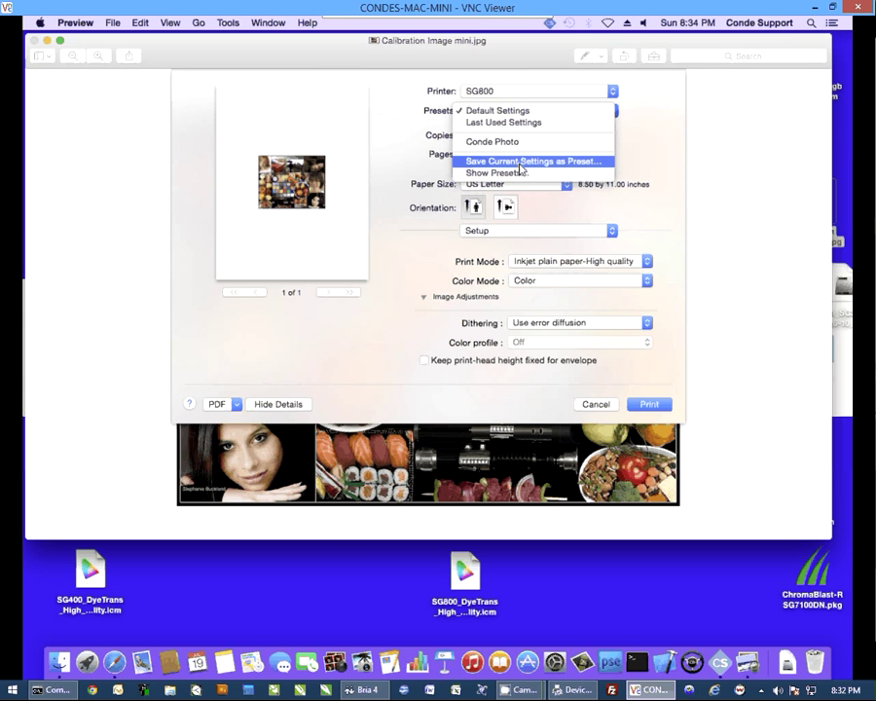
click(521, 161)
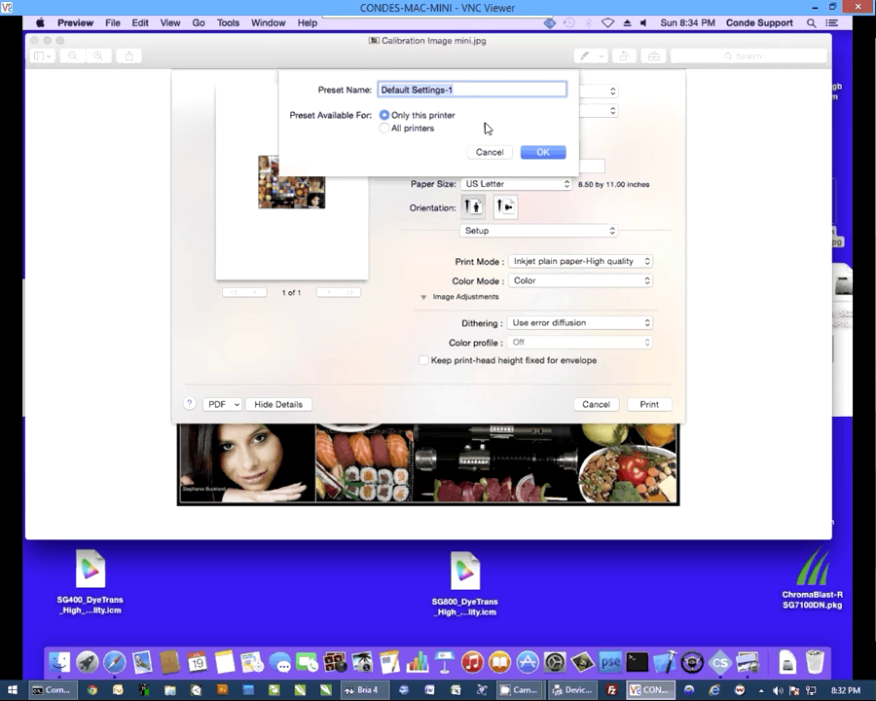
text(Conde Photo)
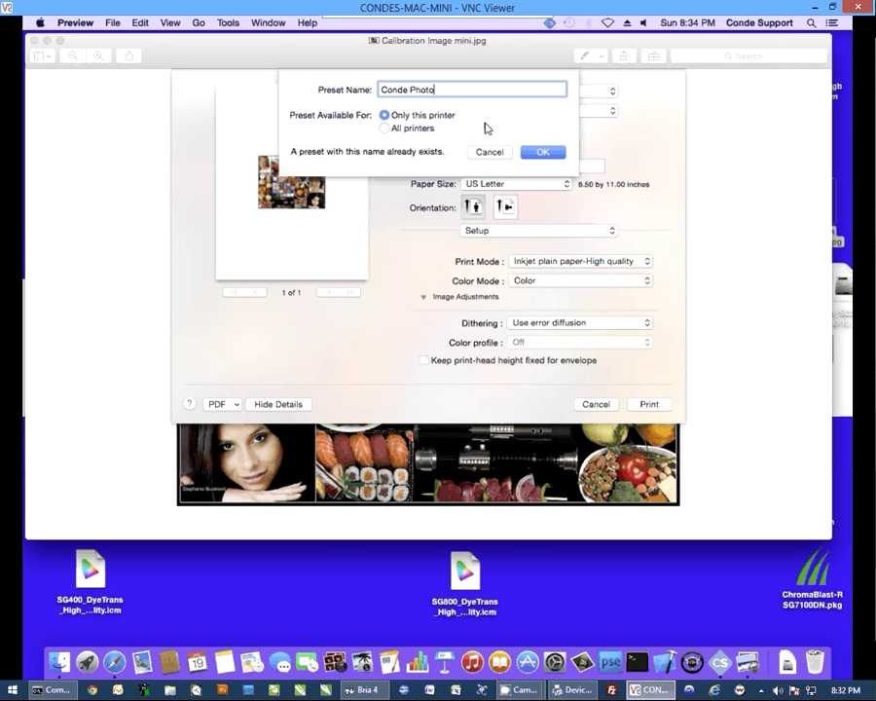
click(545, 153)
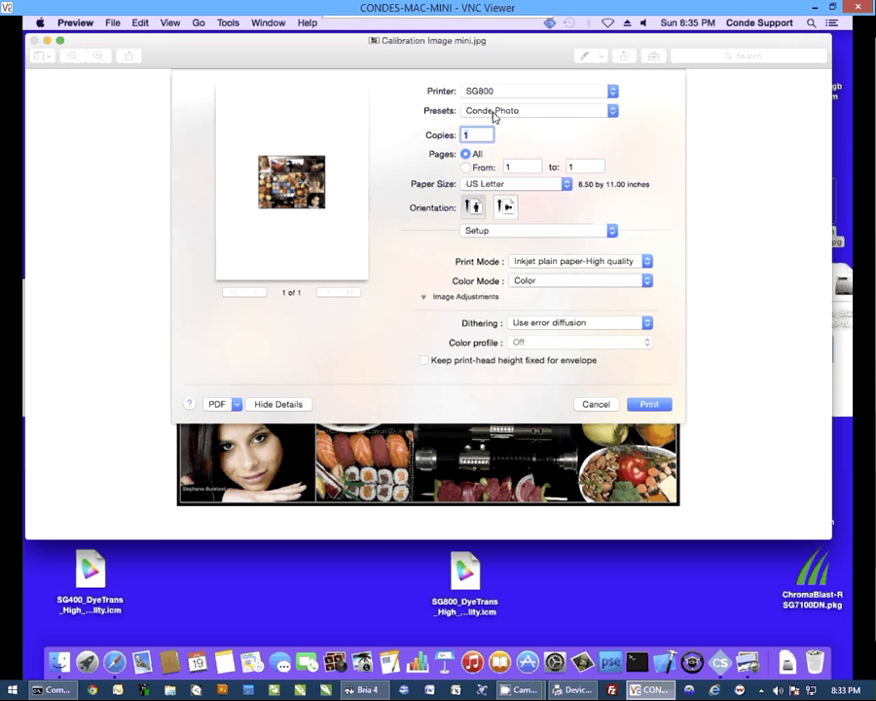
Set the paper size to US Legal and cancel the print dialog.
click(567, 185)
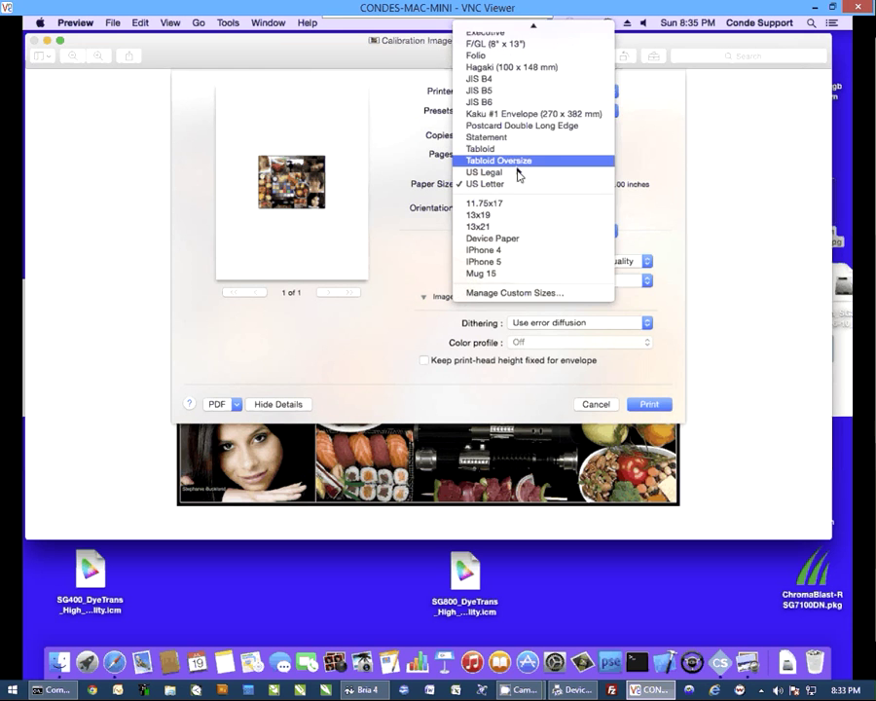
click(519, 173)
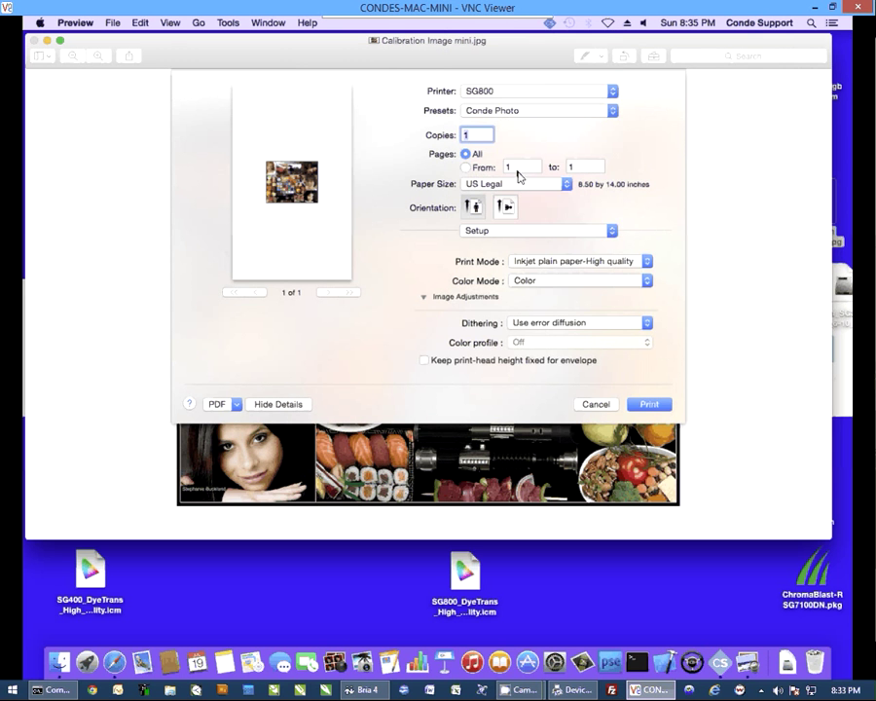
click(604, 404)
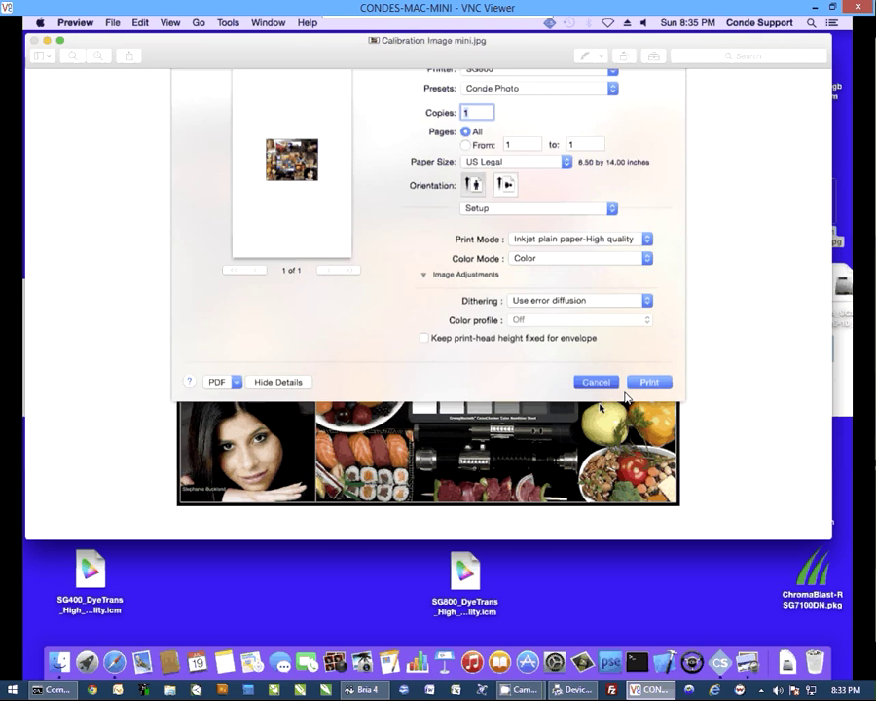